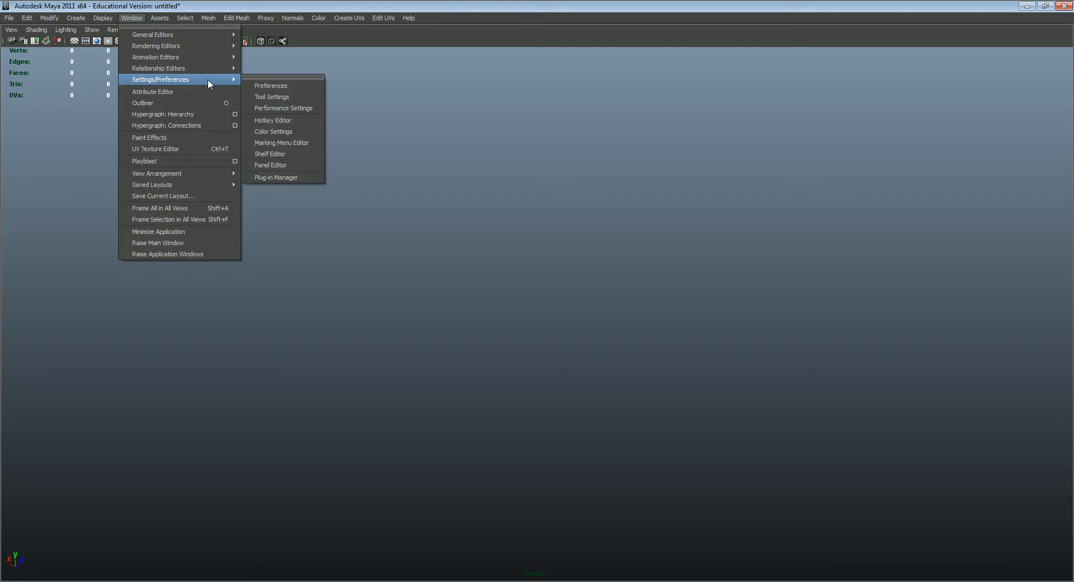
- Open the Marking Menu Editor and delete the Test_MM and Geo_MM marking menus without making backups
click(309, 143)
drag(601, 147, 776, 100)
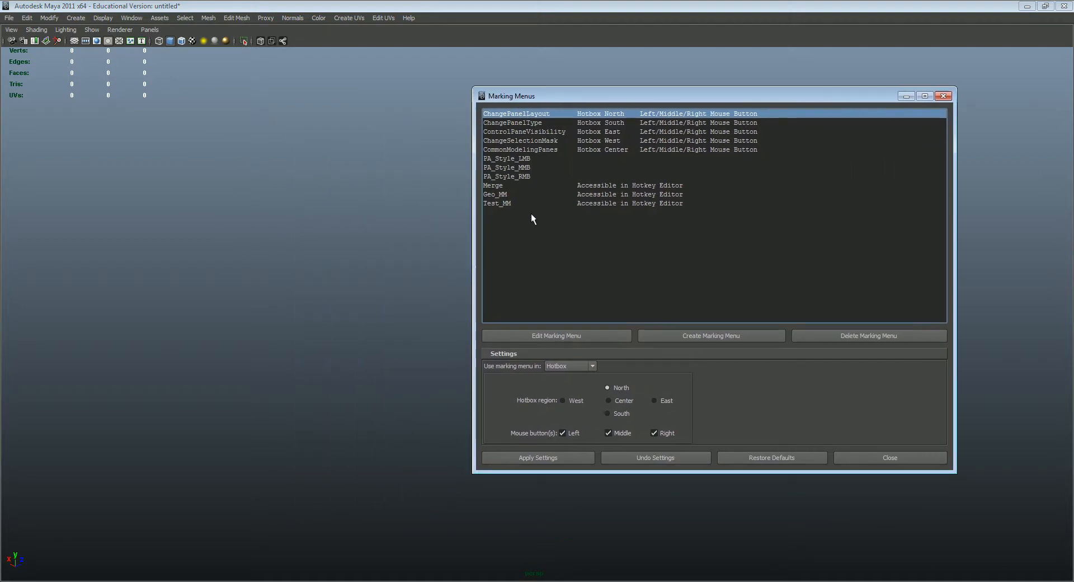
click(492, 203)
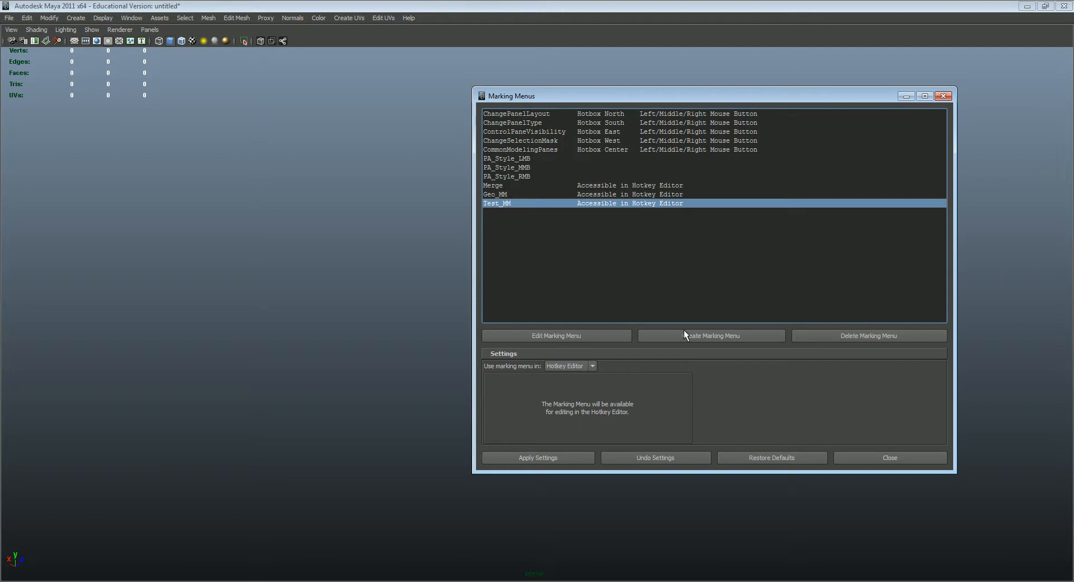
click(856, 337)
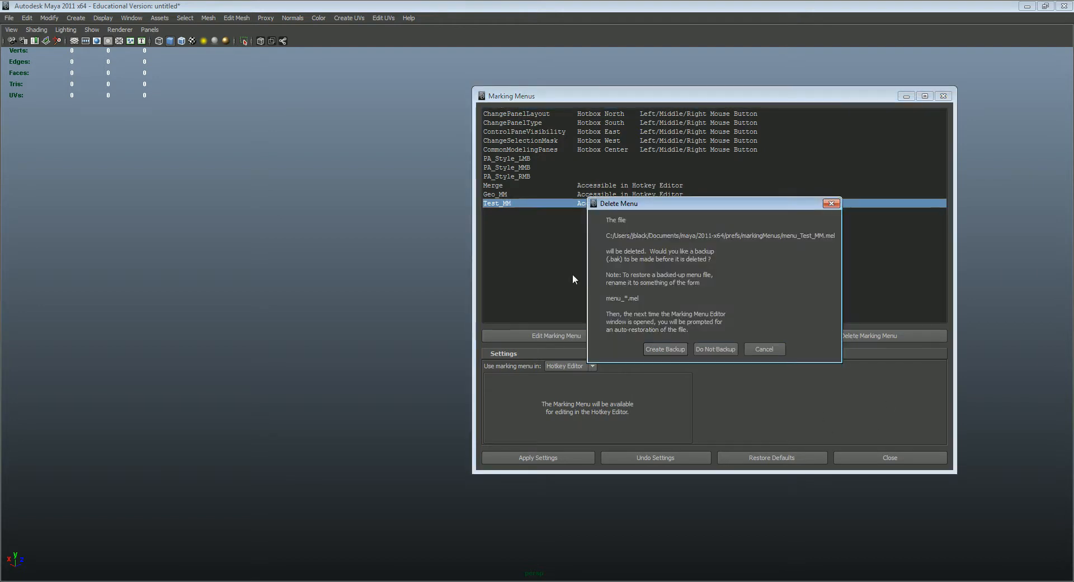
click(716, 350)
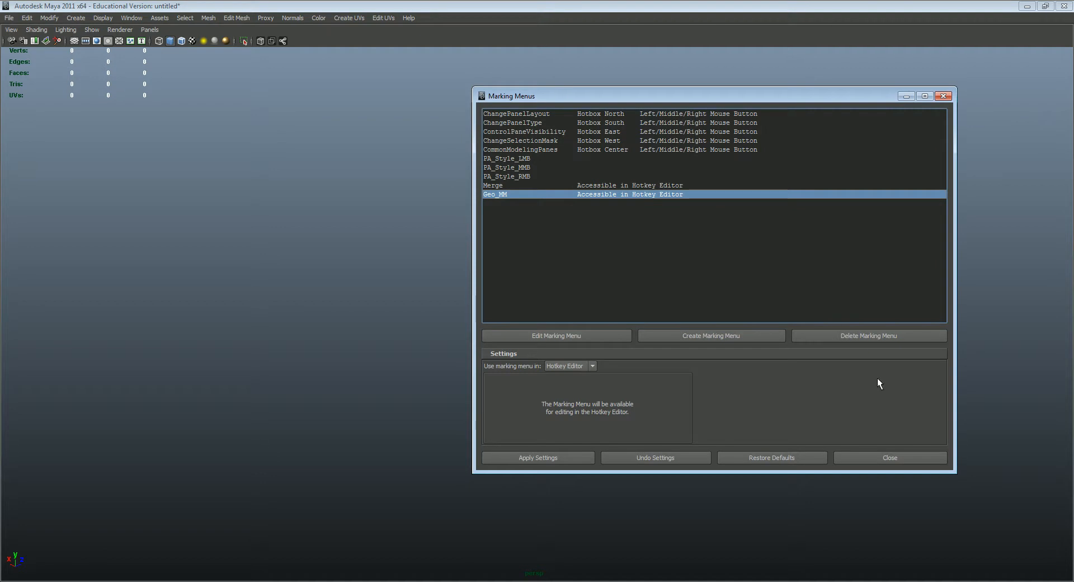
click(869, 335)
click(719, 348)
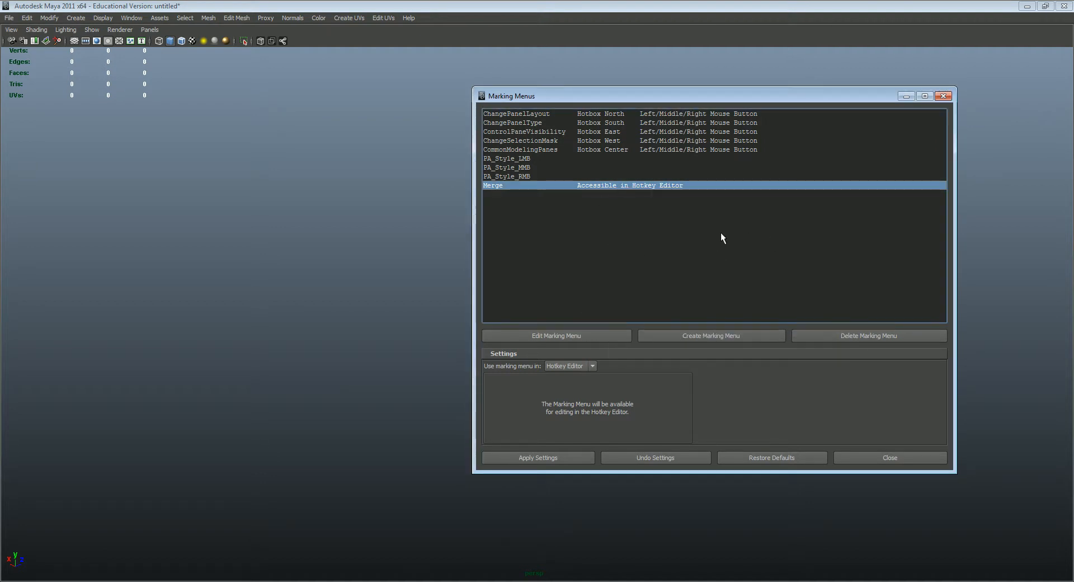
drag(726, 96, 788, 82)
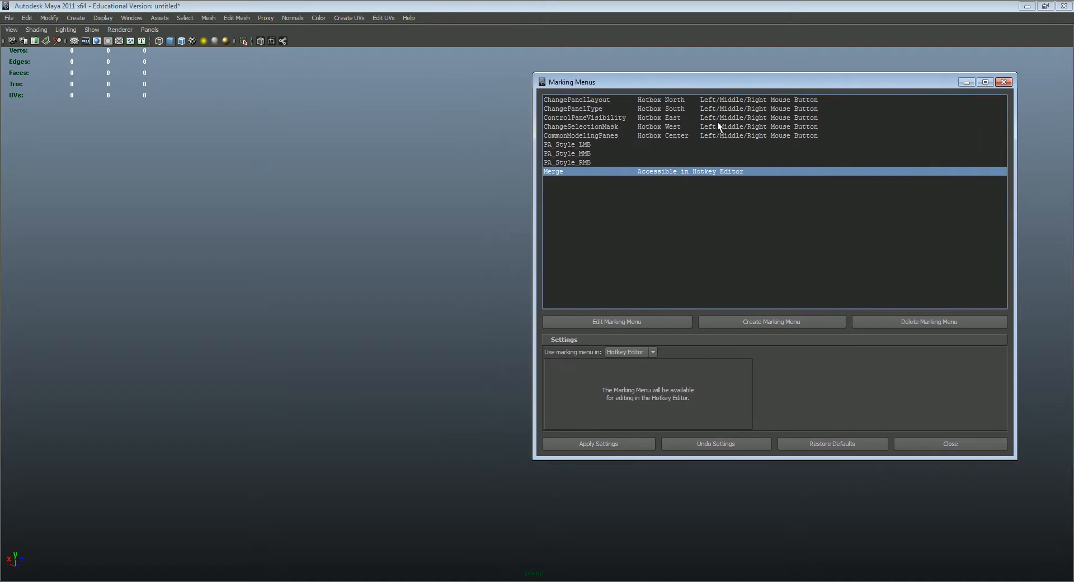
- Review the hotbox region and mouse button settings of the existing hotbox marking menus
click(665, 100)
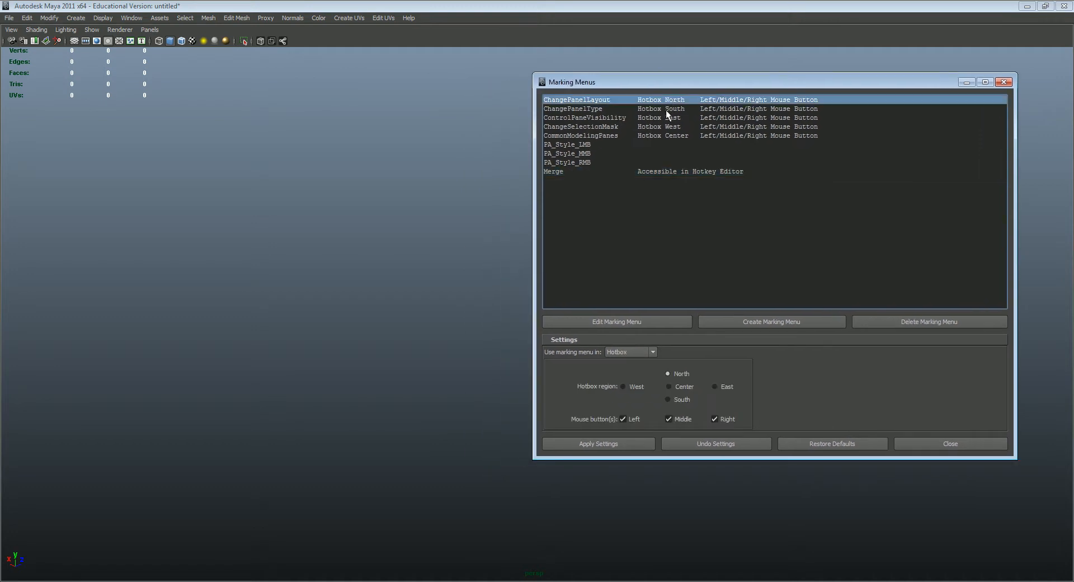
click(659, 136)
click(659, 110)
click(658, 101)
click(659, 136)
click(660, 117)
click(660, 108)
click(660, 99)
click(663, 126)
click(666, 135)
double_click(671, 109)
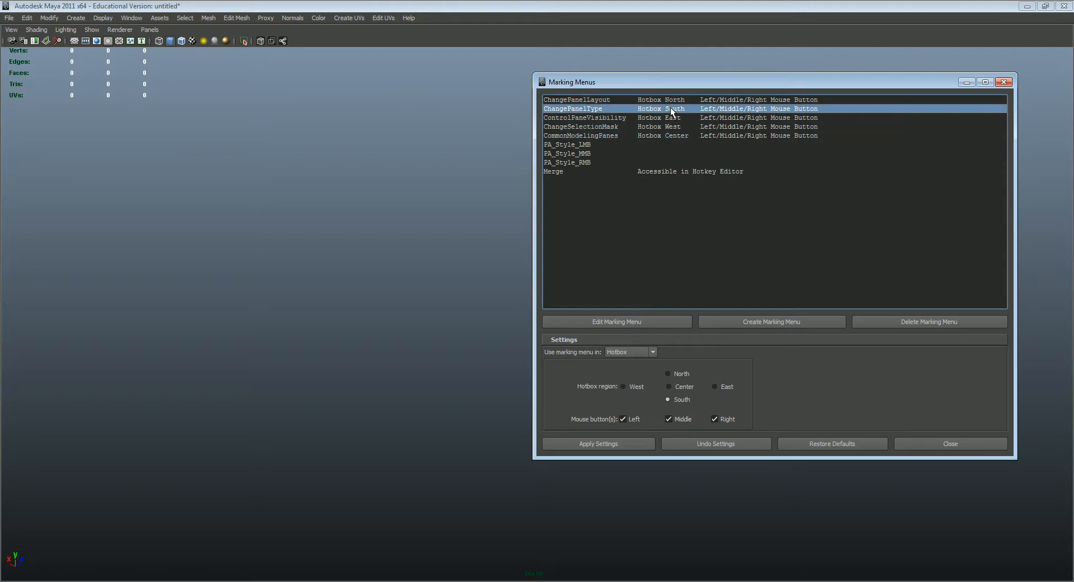
click(433, 65)
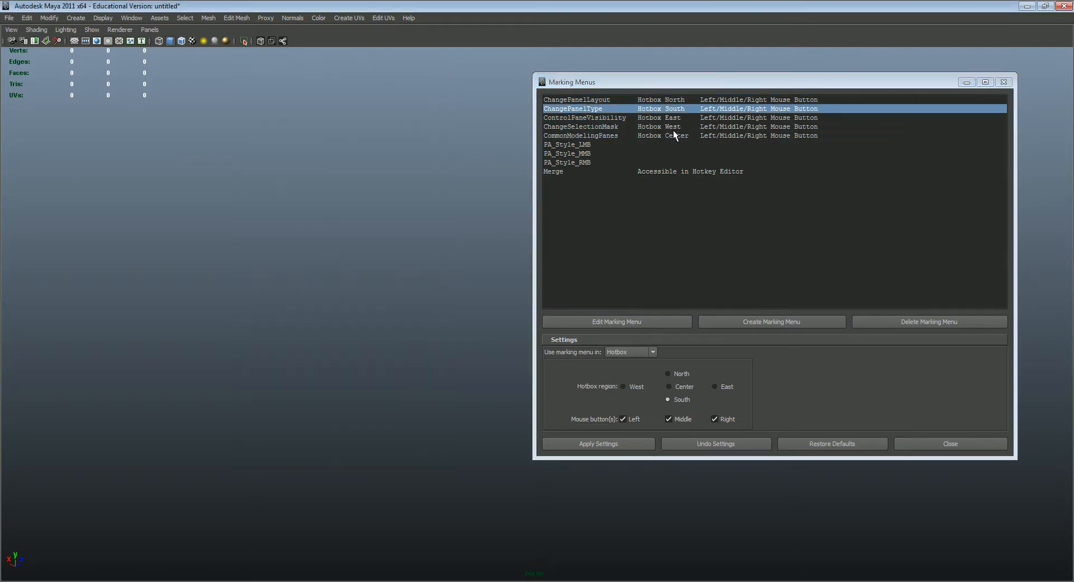
click(653, 136)
click(657, 127)
- Start creating a new marking menu and place its window beside the marking menu list
mouse_move(713, 81)
mouse_down()
mouse_move(688, 77)
mouse_move(680, 89)
mouse_move(724, 80)
mouse_up()
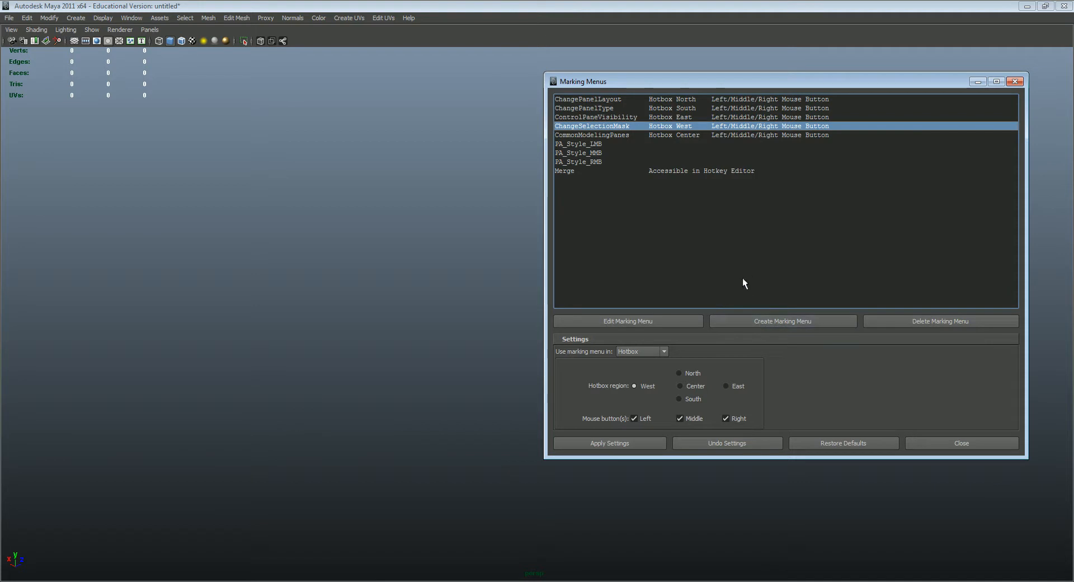
click(767, 319)
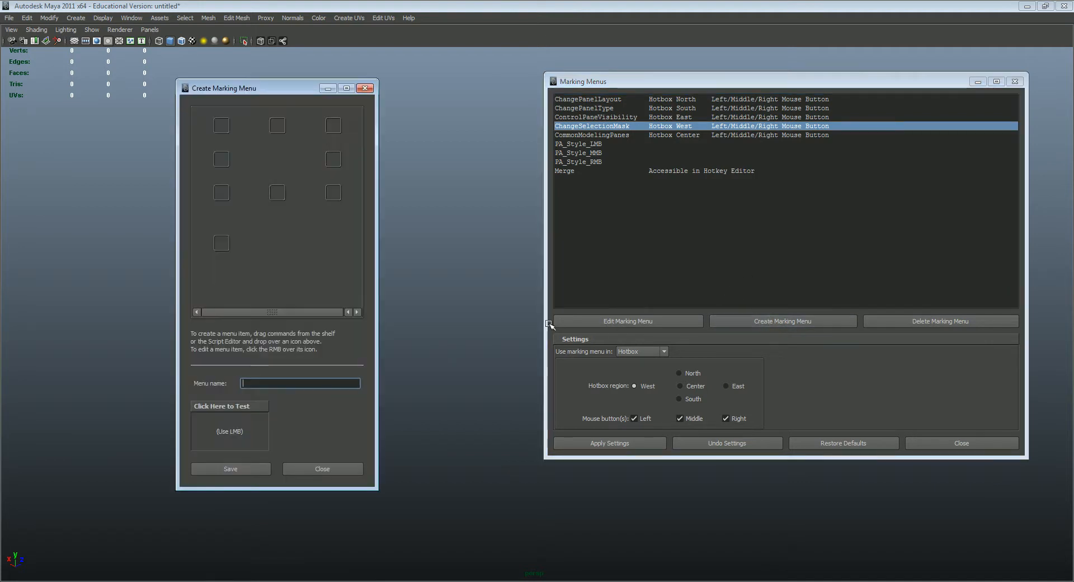
drag(267, 92, 397, 77)
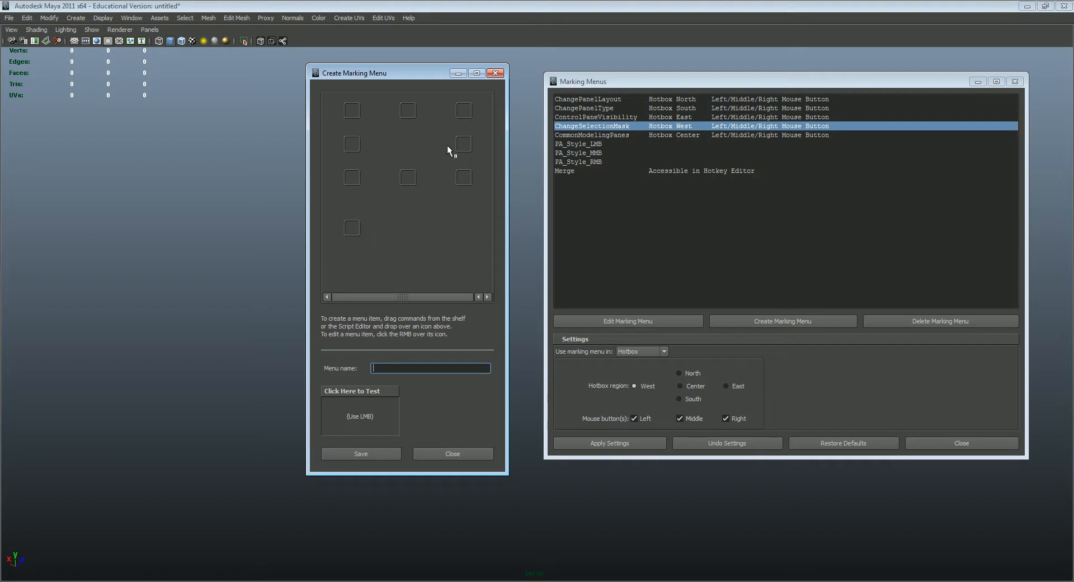
drag(439, 74, 464, 105)
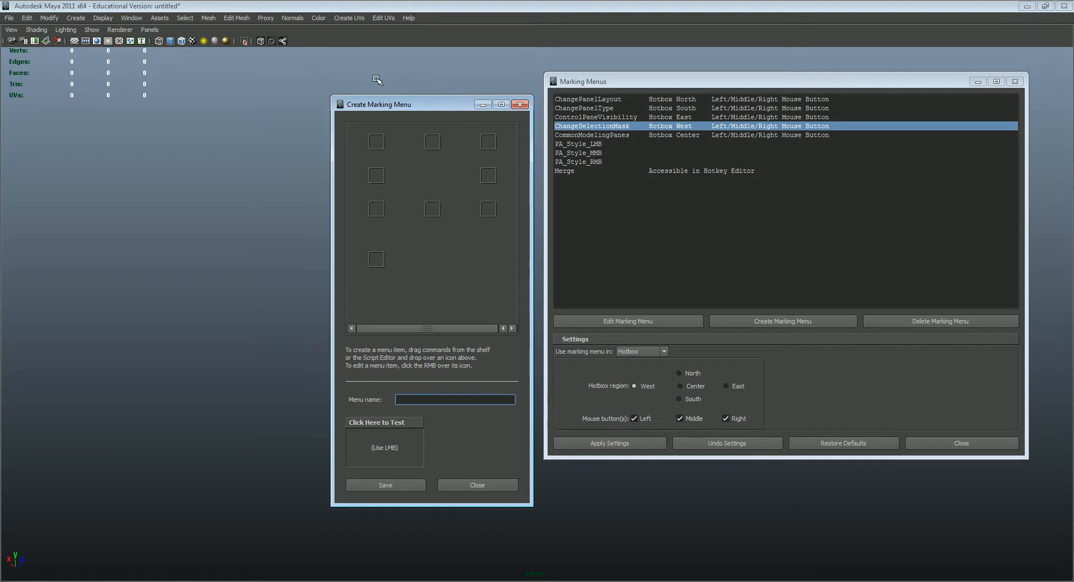
- Display the shelf in the interface, rearrange the marking menu windows below it and switch to the Custom shelf
click(140, 18)
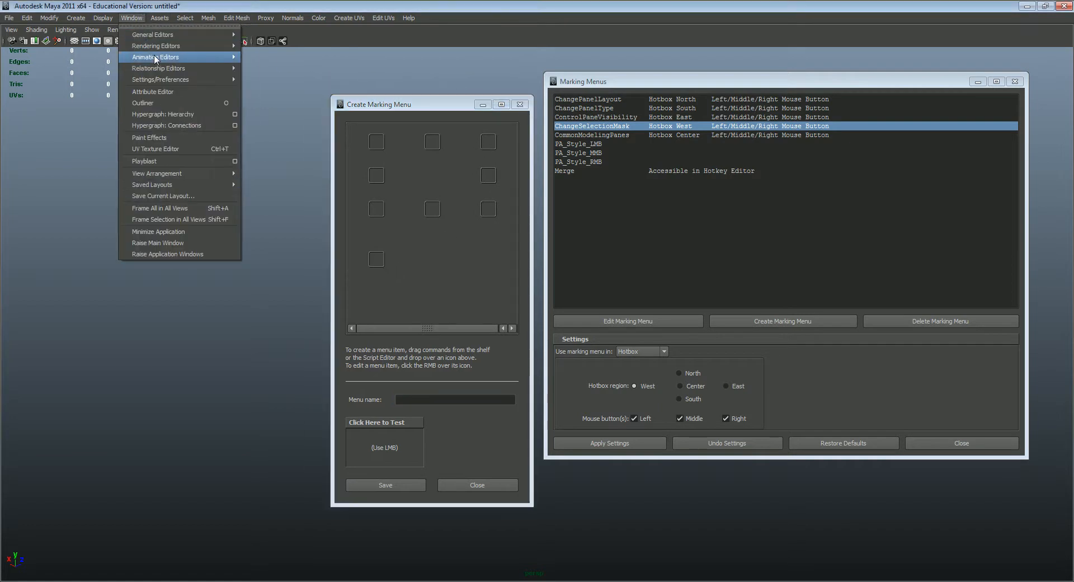
mouse_move(158, 49)
mouse_move(103, 18)
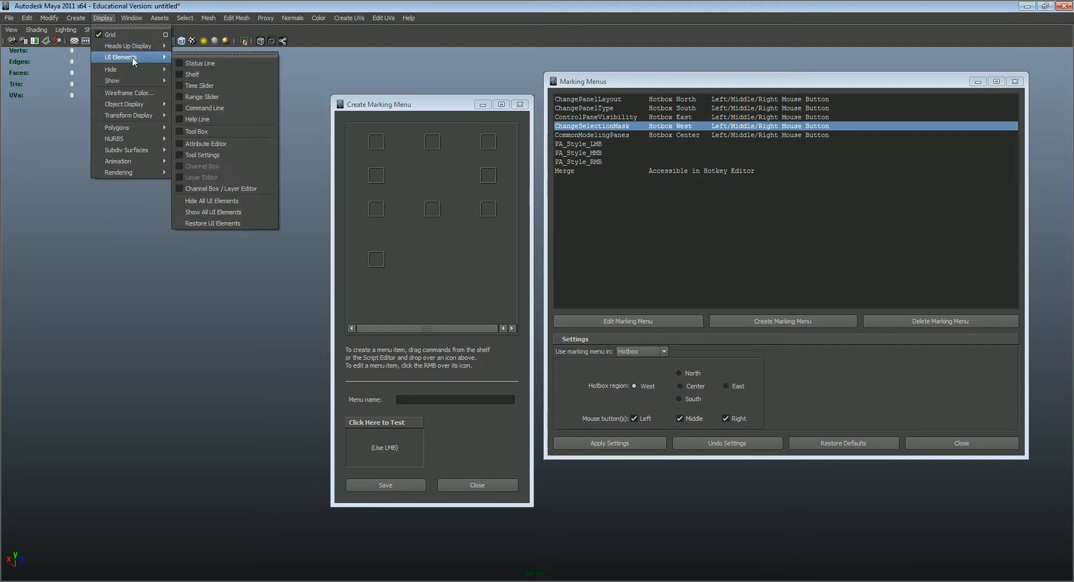
click(205, 75)
drag(684, 95, 719, 167)
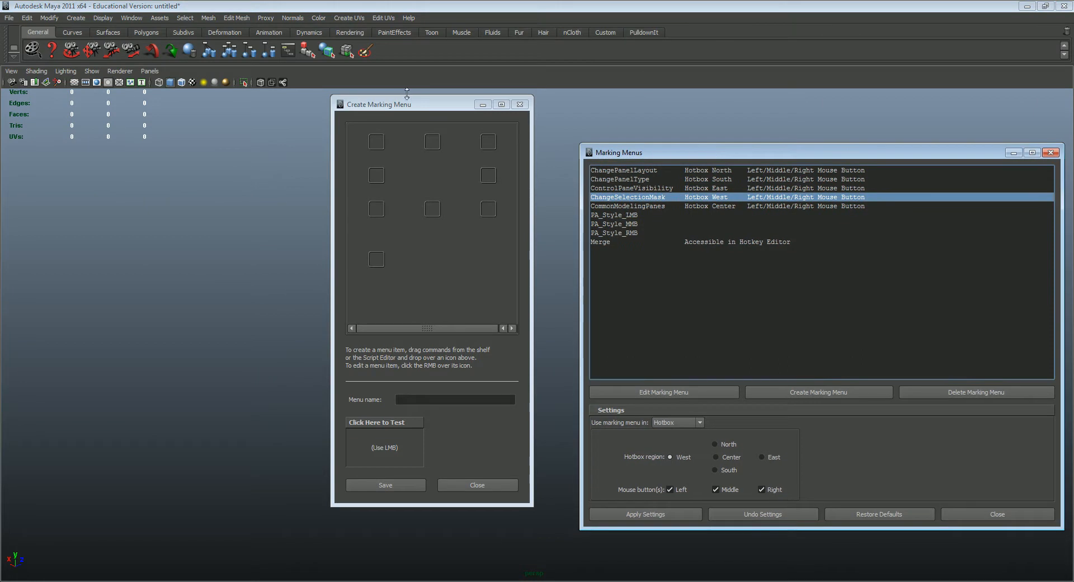
drag(406, 105, 403, 110)
click(607, 33)
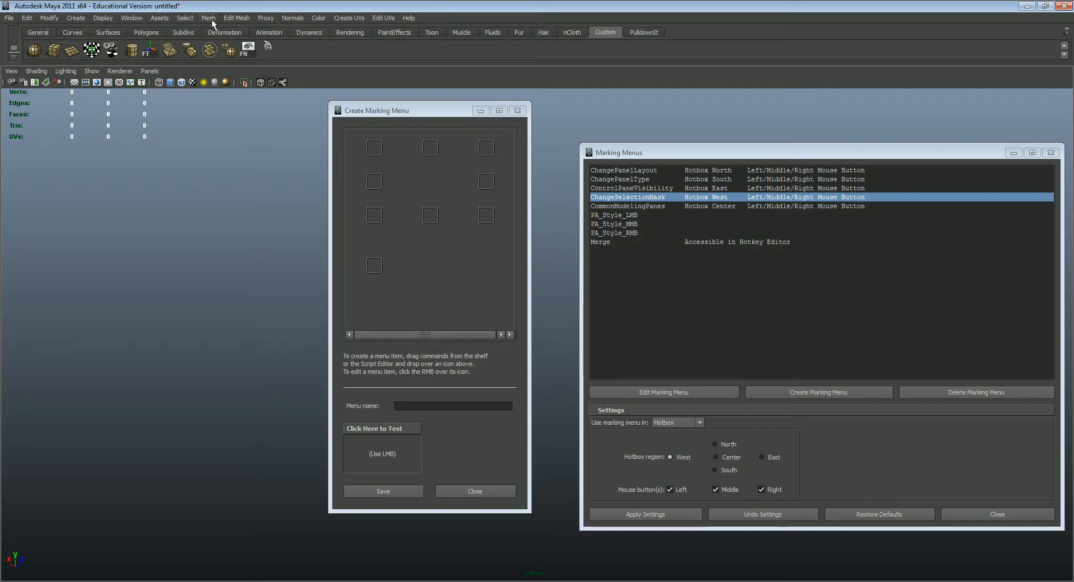
- Add the polygon primitives Sphere, Cube, Cylinder, Cone, Plane, Torus and Prism to the Custom shelf
click(76, 17)
mouse_move(95, 46)
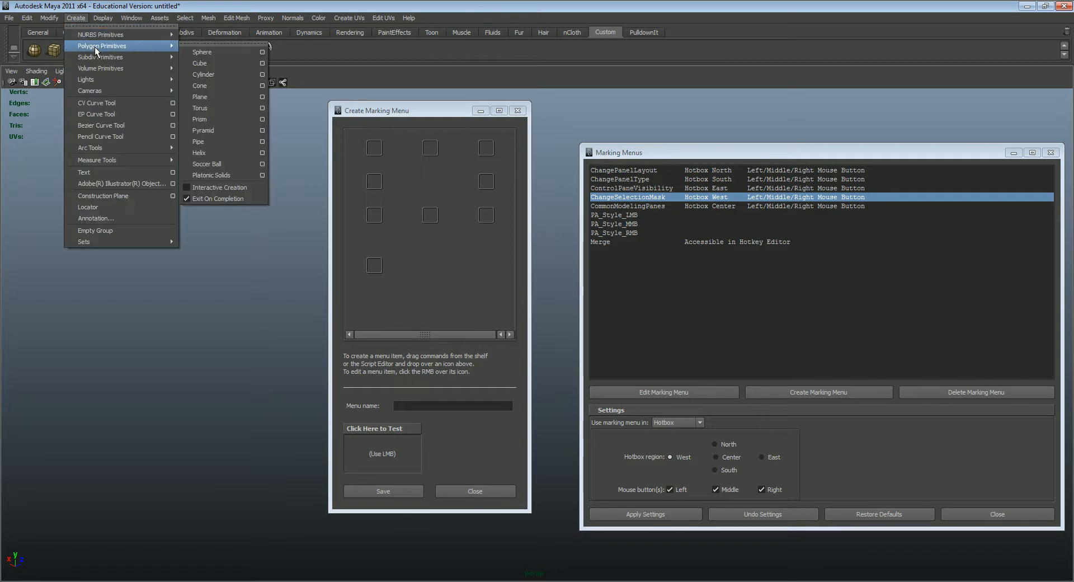
ctrl+shift+click(212, 52)
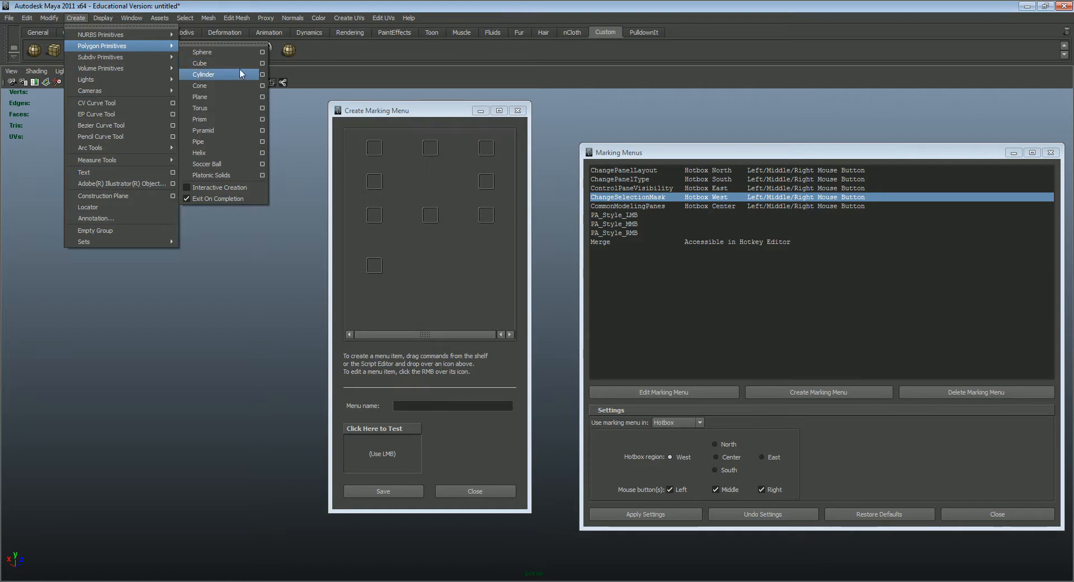
ctrl+shift+click(230, 64)
ctrl+shift+click(227, 75)
ctrl+shift+click(218, 85)
ctrl+shift+click(214, 97)
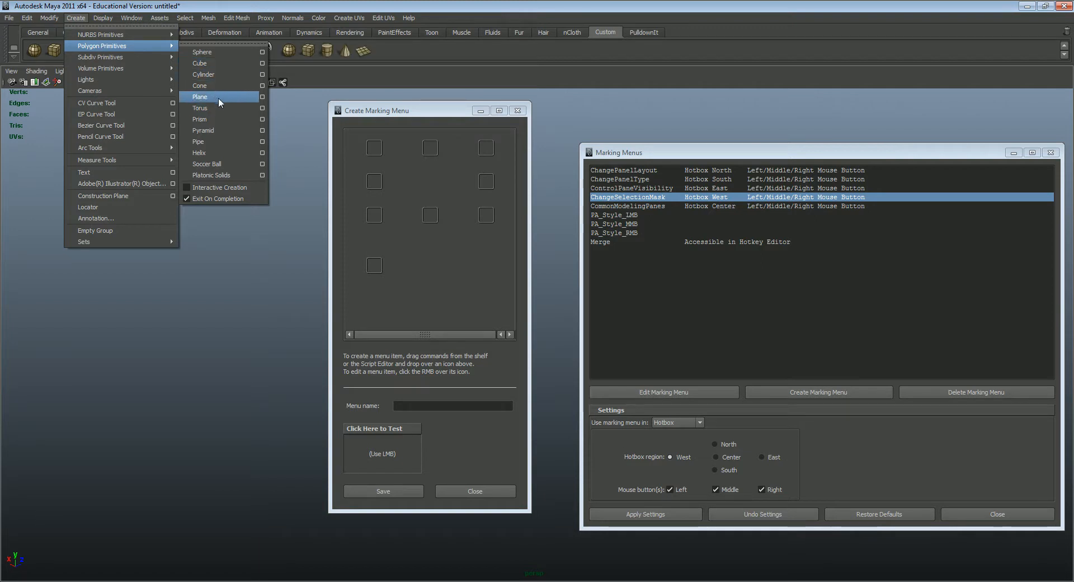
ctrl+shift+click(216, 108)
ctrl+shift+click(214, 120)
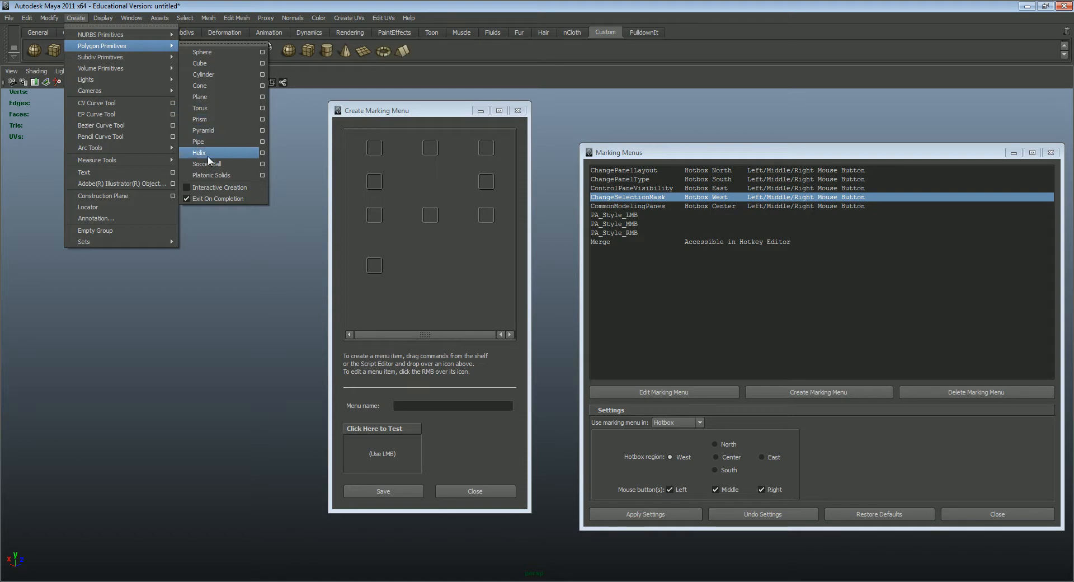
click(301, 109)
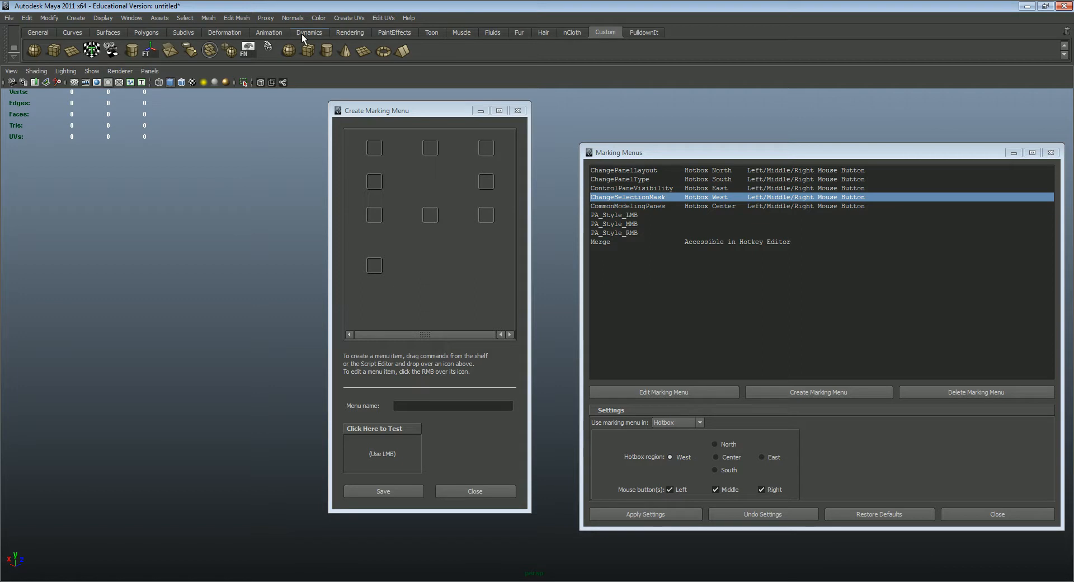
- Add the first Mesh command and one Edit Mesh command to the Custom shelf
click(209, 17)
ctrl+shift+click(225, 35)
click(136, 177)
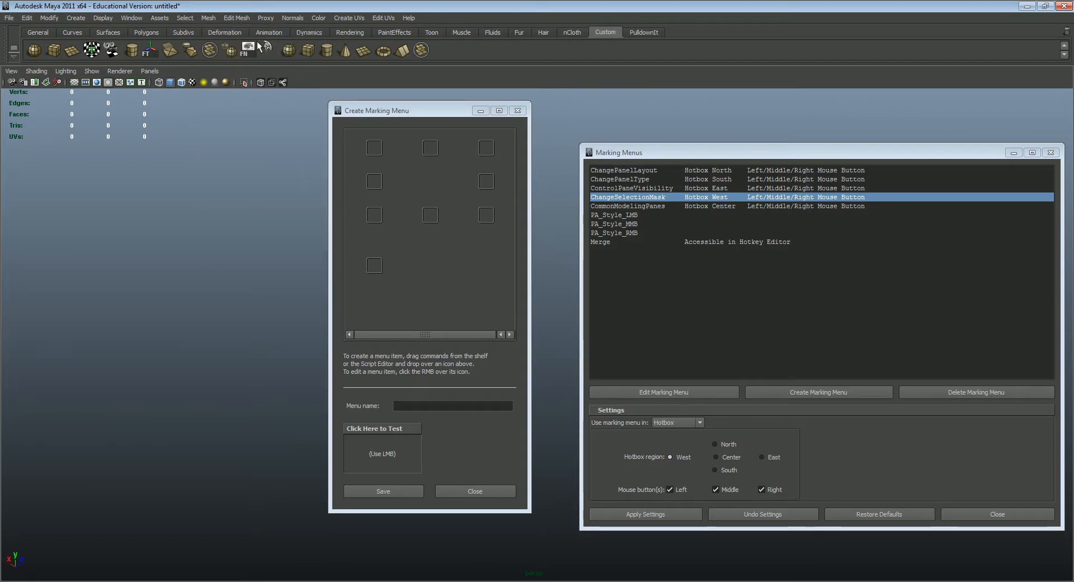
click(240, 17)
ctrl+shift+click(265, 116)
click(212, 137)
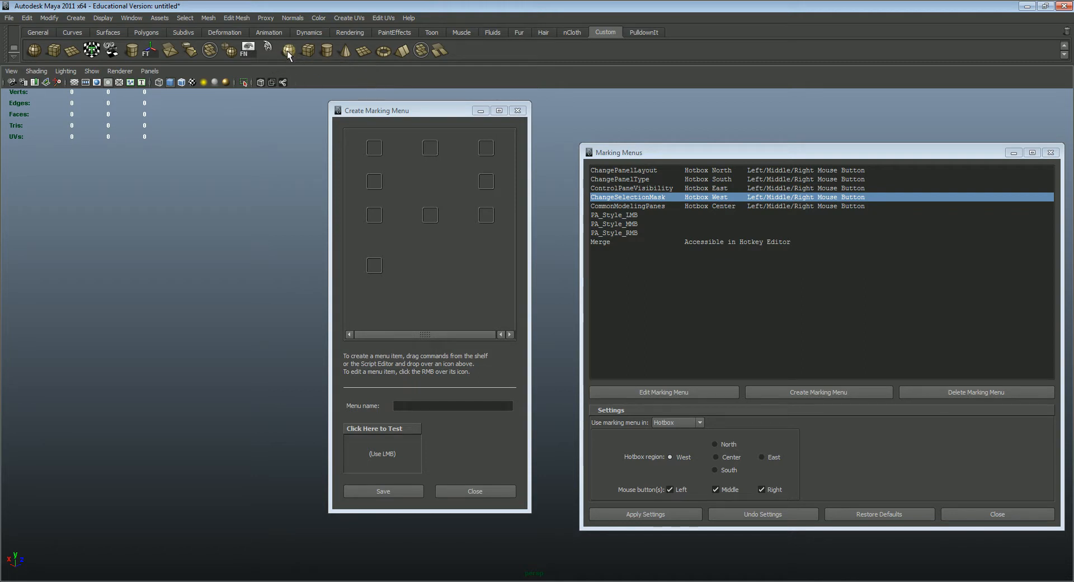
- Assign Sphere to the new marking menu's north slot, Cube to south, Cylinder to west and Cone to east
drag(296, 64, 430, 145)
drag(314, 48, 430, 215)
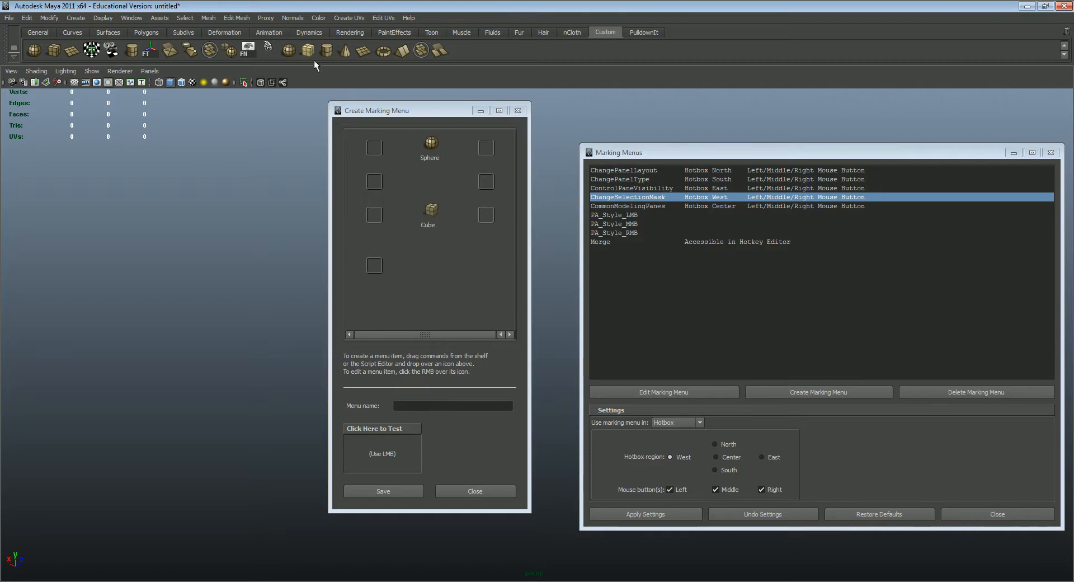
drag(326, 52, 375, 181)
drag(346, 51, 488, 180)
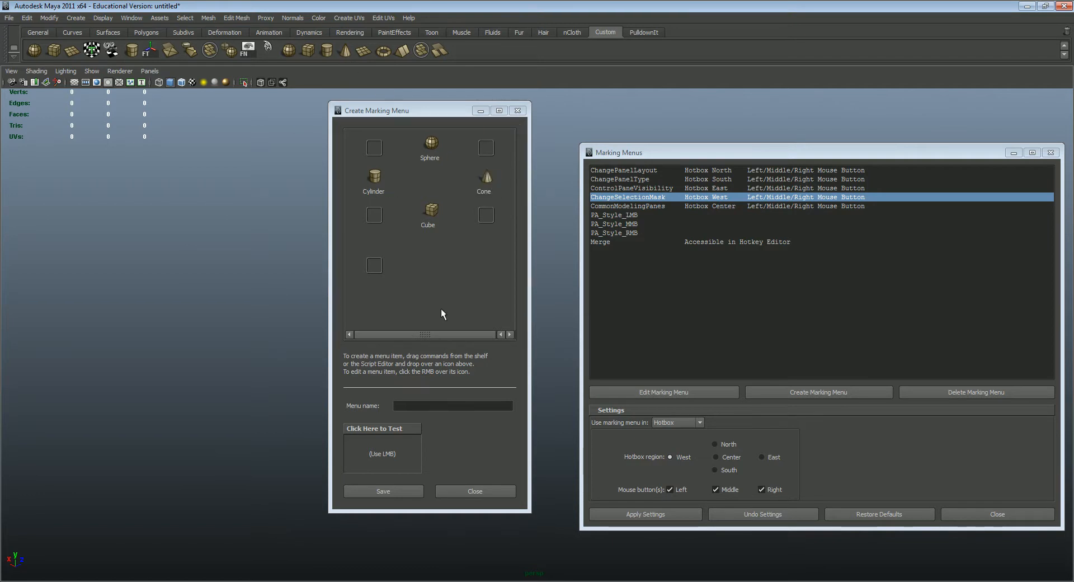
- Save the new marking menu under the name Primitives and close its creation window
click(399, 405)
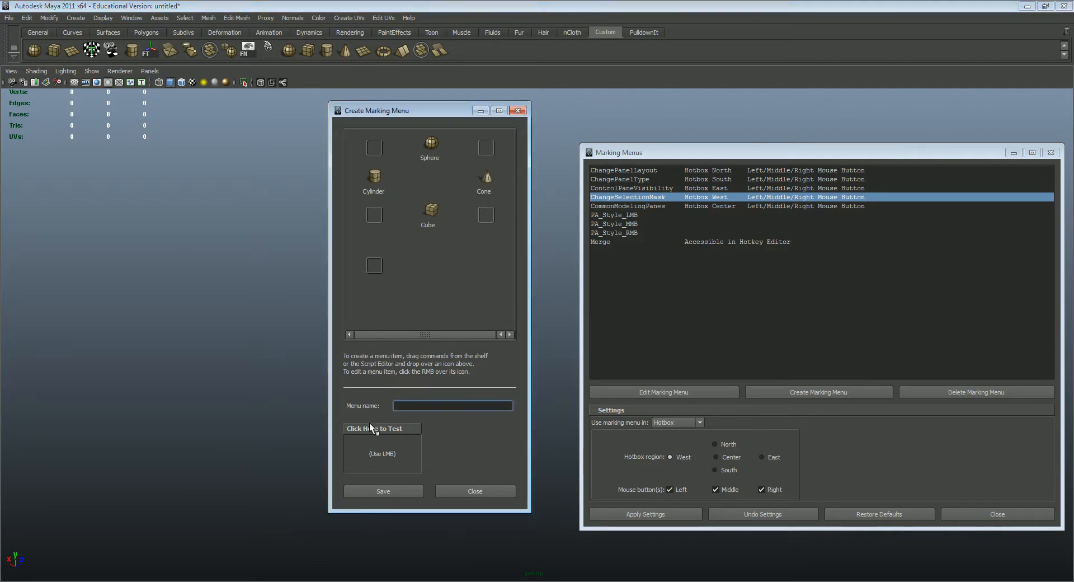
text(Primitives)
mouse_move(383, 455)
mouse_down()
mouse_move(365, 455)
mouse_move(424, 452)
mouse_move(339, 457)
mouse_move(385, 430)
mouse_move(384, 468)
mouse_move(365, 455)
mouse_move(381, 443)
mouse_move(389, 462)
mouse_up()
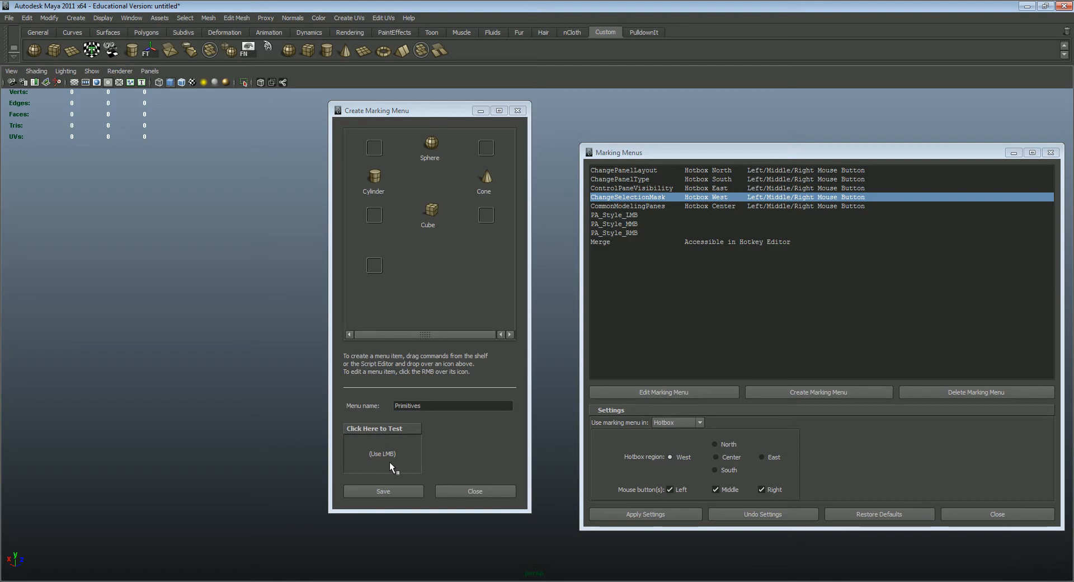
click(391, 490)
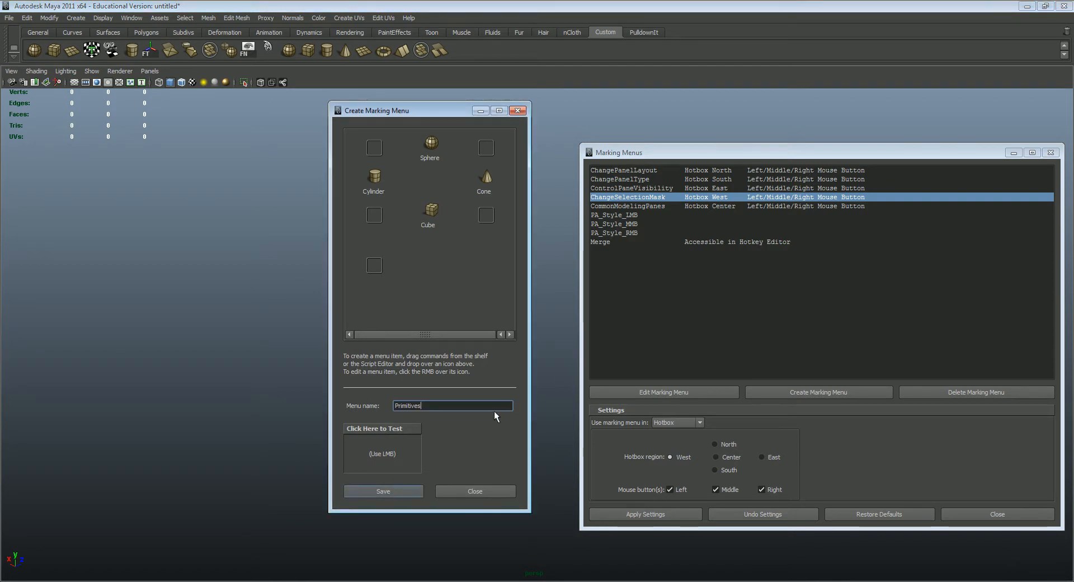
drag(441, 108, 397, 101)
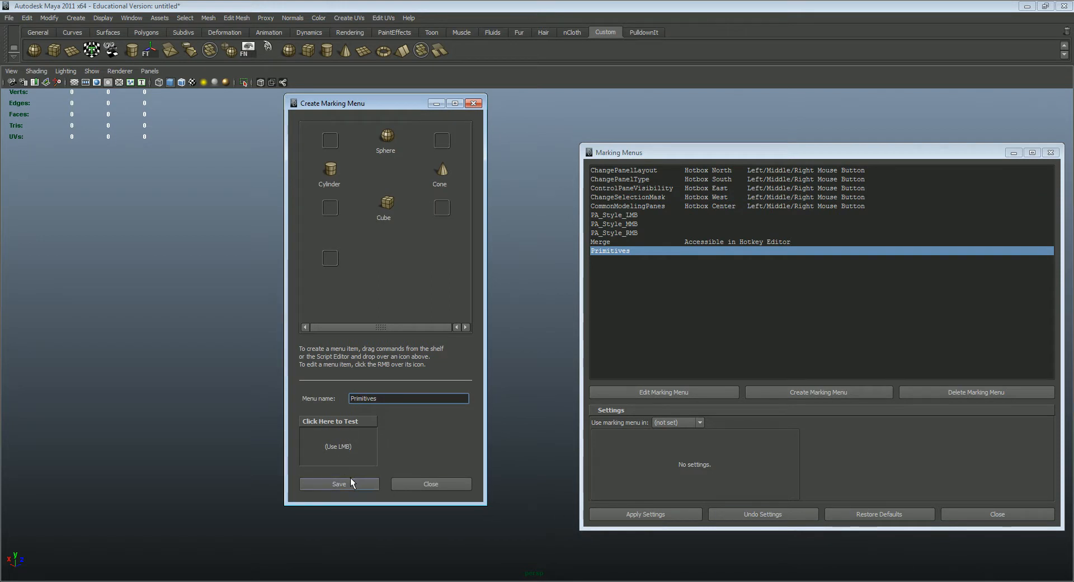
drag(380, 105, 345, 120)
drag(727, 152, 601, 117)
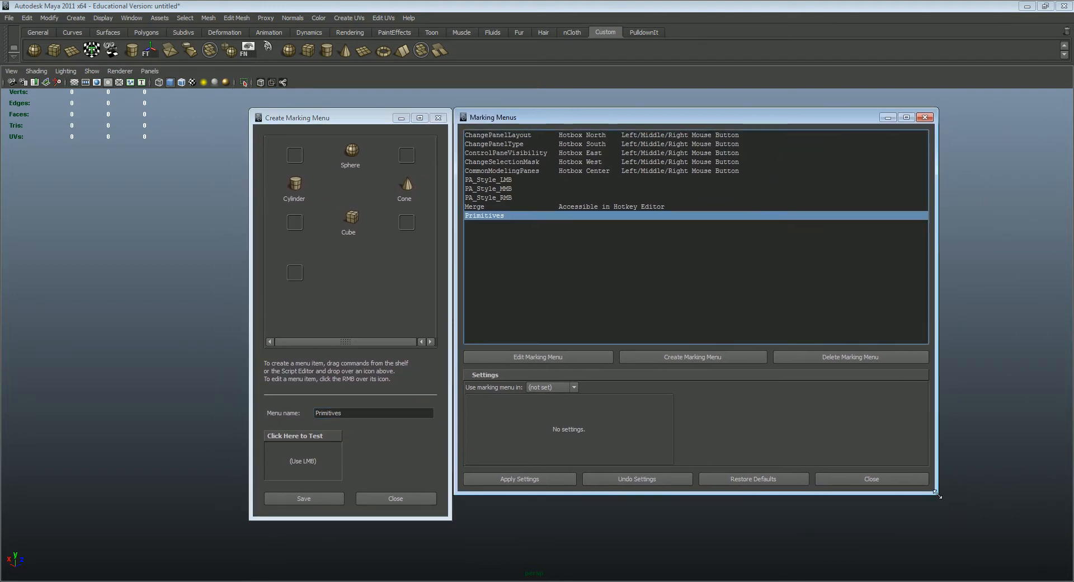
drag(937, 493, 979, 546)
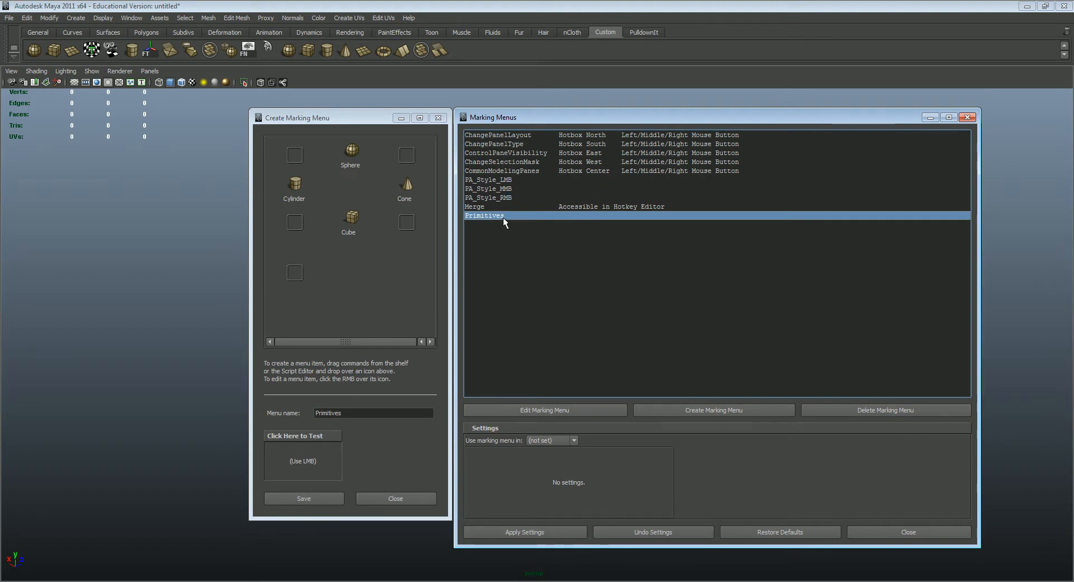
click(396, 498)
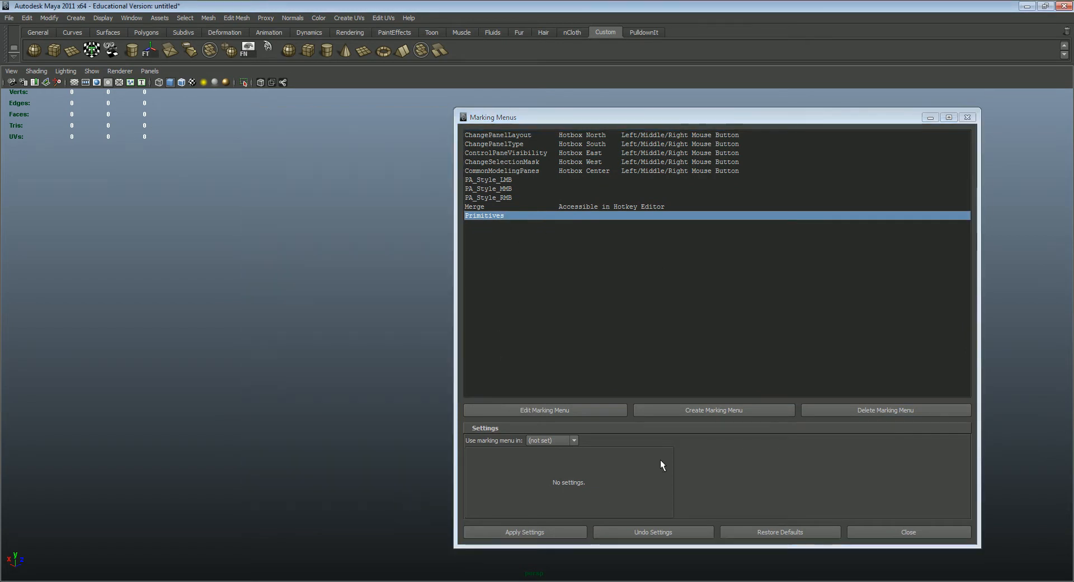
drag(650, 124, 730, 111)
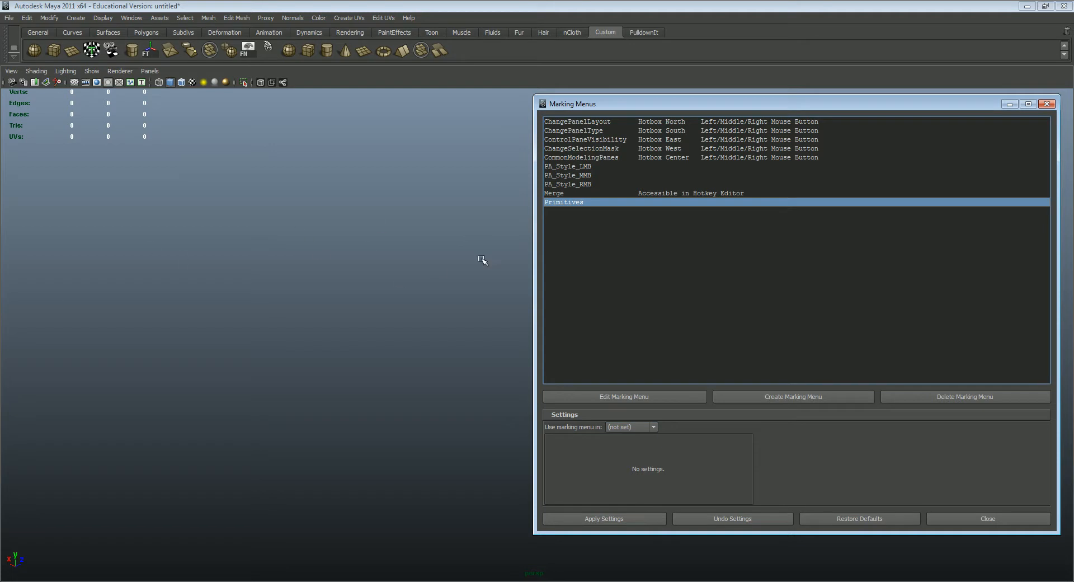
click(653, 428)
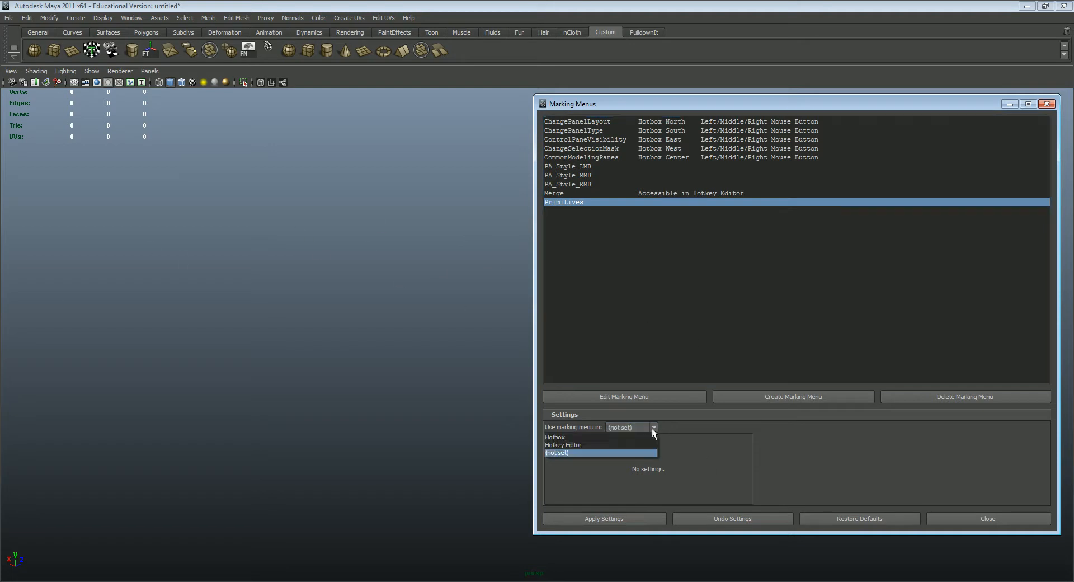
click(615, 444)
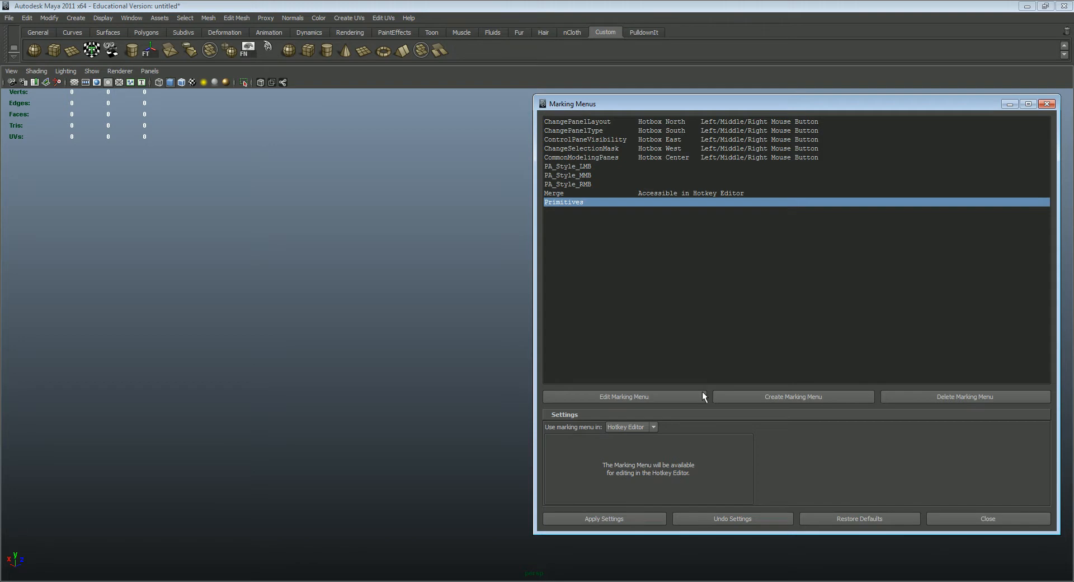
click(628, 176)
click(627, 184)
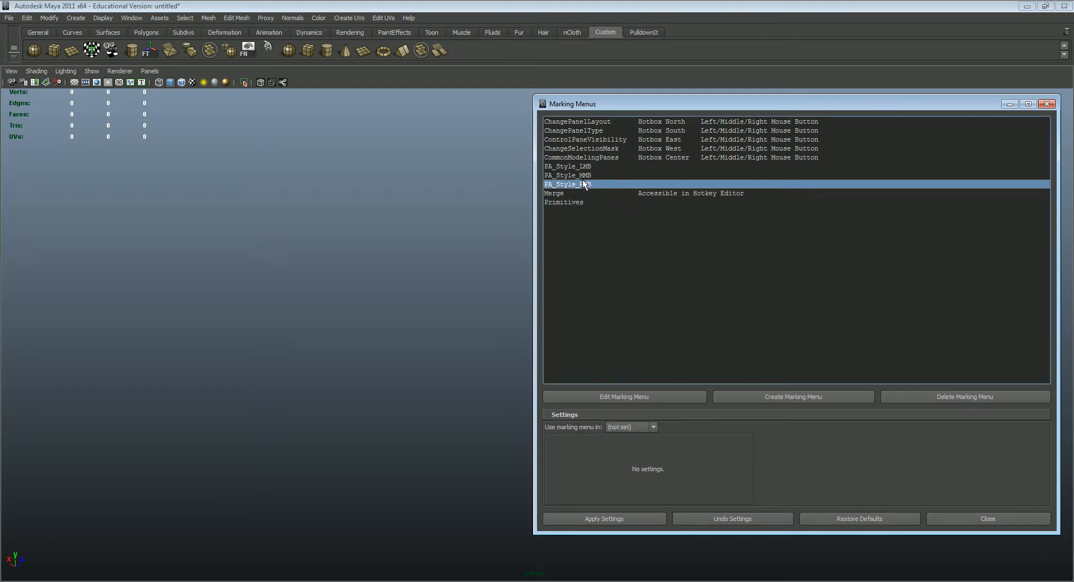
click(613, 157)
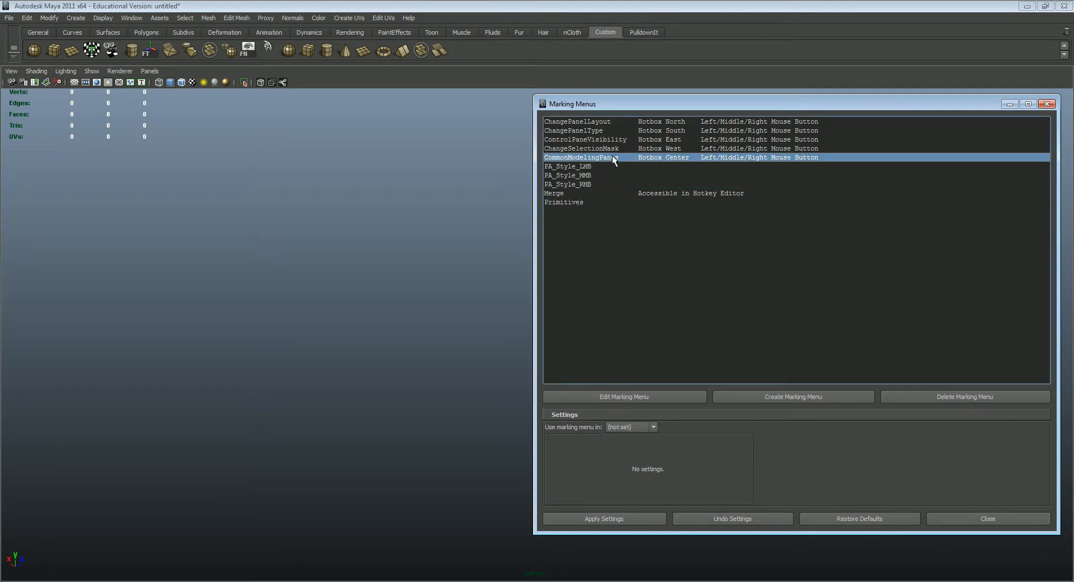
- Make the Primitives marking menu available in the Hotkey Editor, apply the setting and minimize the Marking Menus window
click(585, 194)
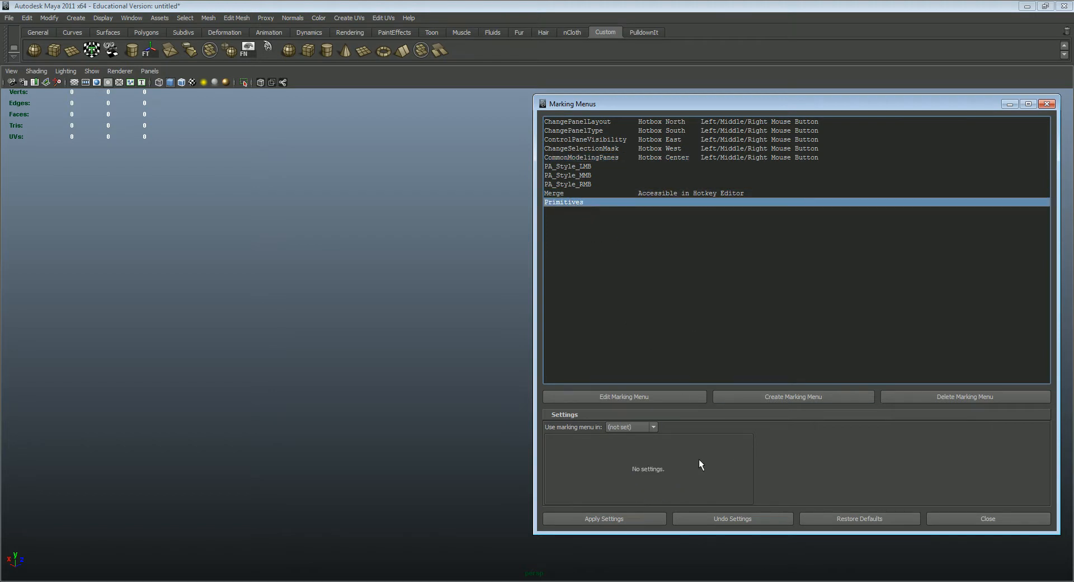
click(651, 426)
click(628, 443)
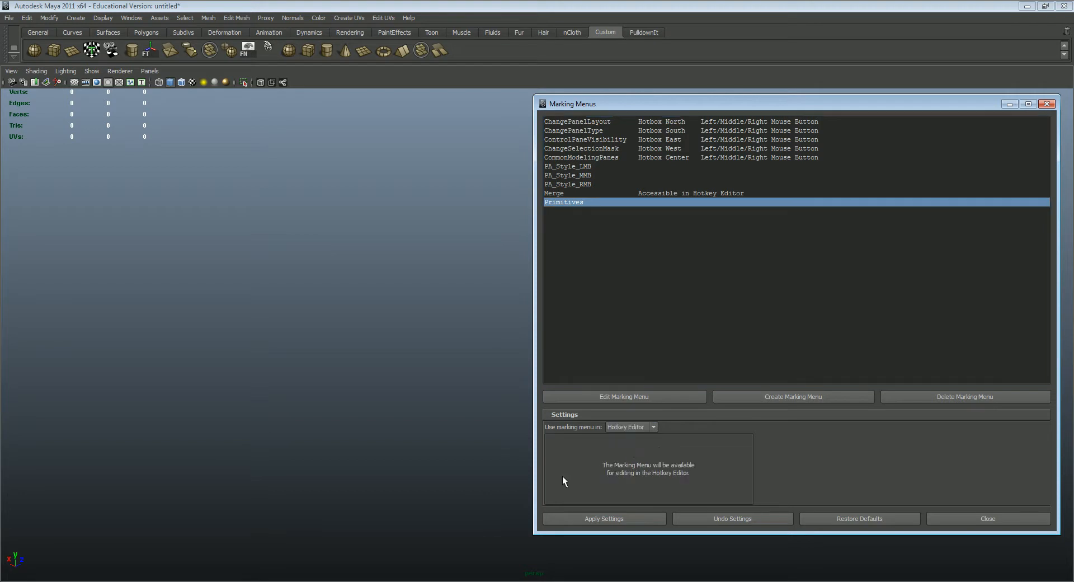
click(616, 517)
click(596, 513)
click(1010, 105)
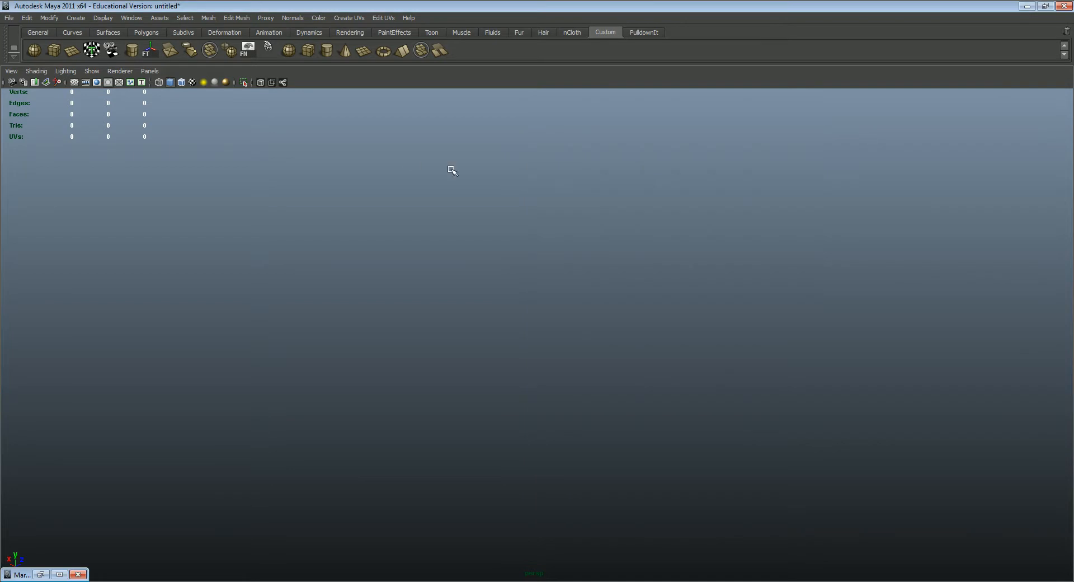
- Open the Hotkey Editor and select the Primitives_Press command in the User Marking Menus category
click(136, 17)
mouse_move(193, 79)
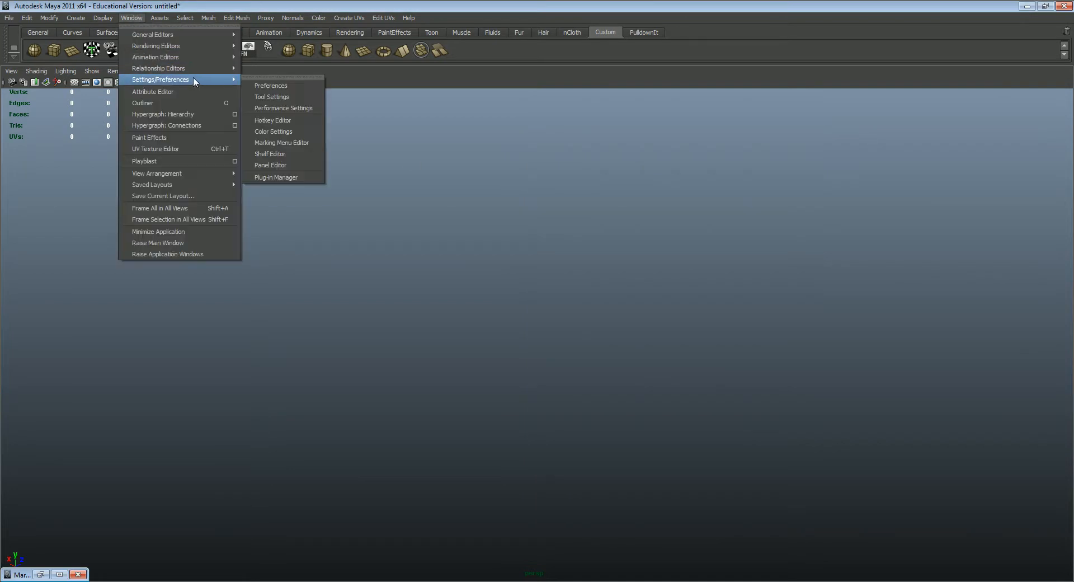
click(296, 121)
drag(605, 180, 800, 115)
drag(626, 171, 630, 270)
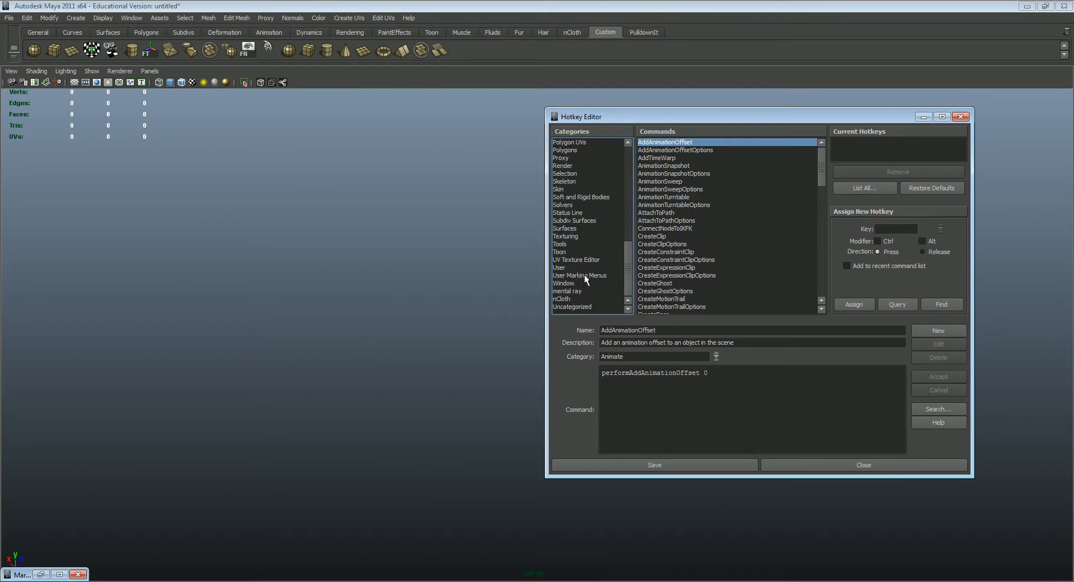
click(591, 275)
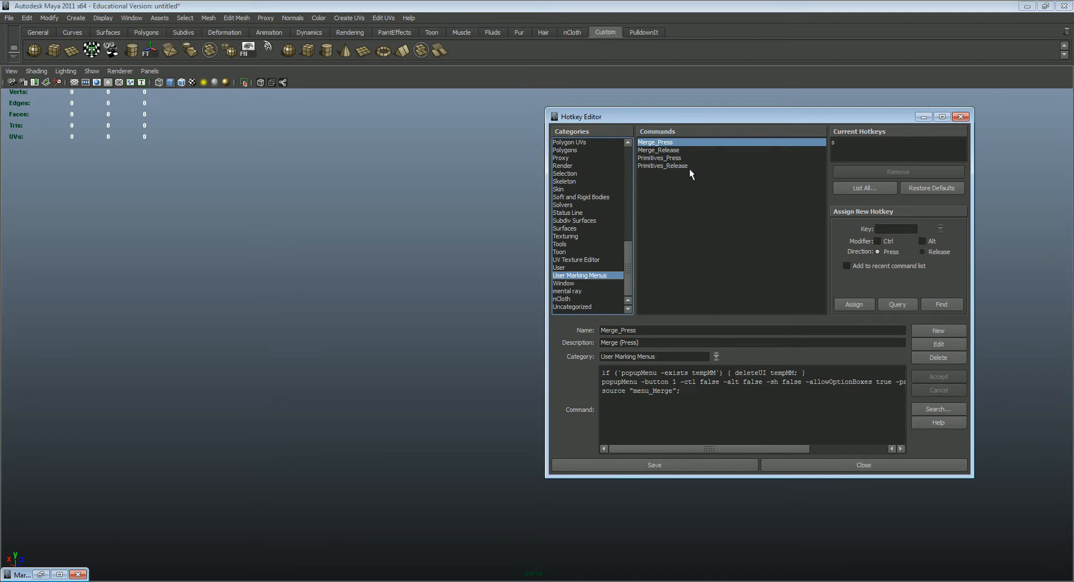
click(675, 159)
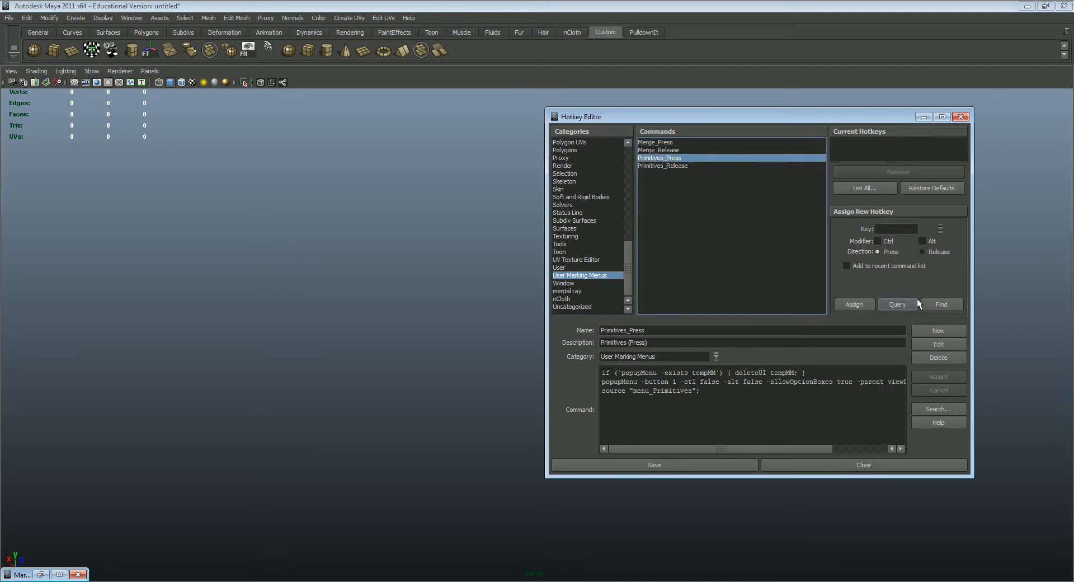
drag(784, 120, 806, 101)
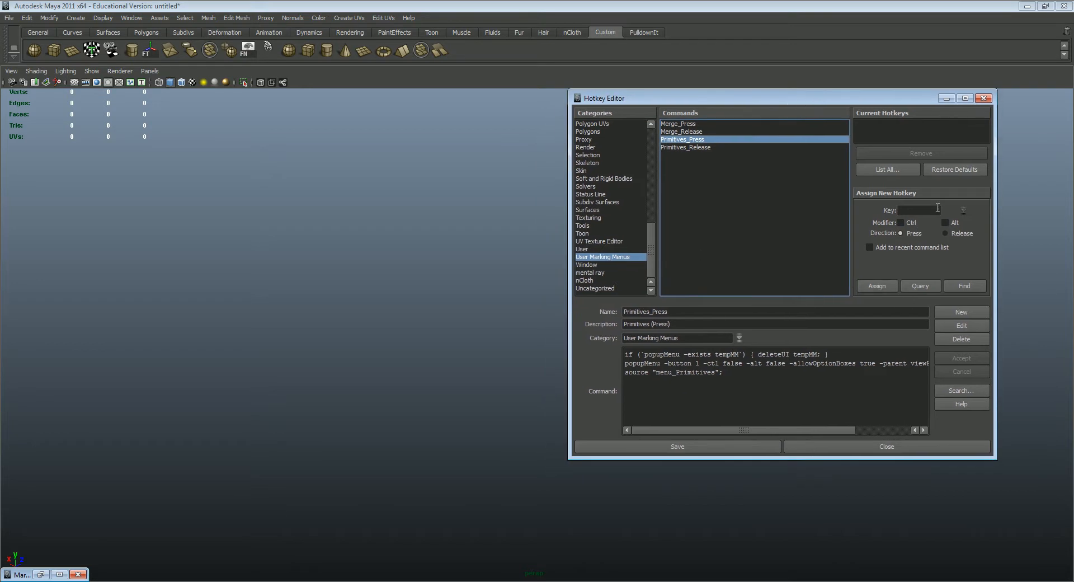
- Query Ctrl+B and Ctrl+V, and assign Ctrl+V to Primitives_Press, overriding the existing assignment and attaching the release hotkey
click(911, 211)
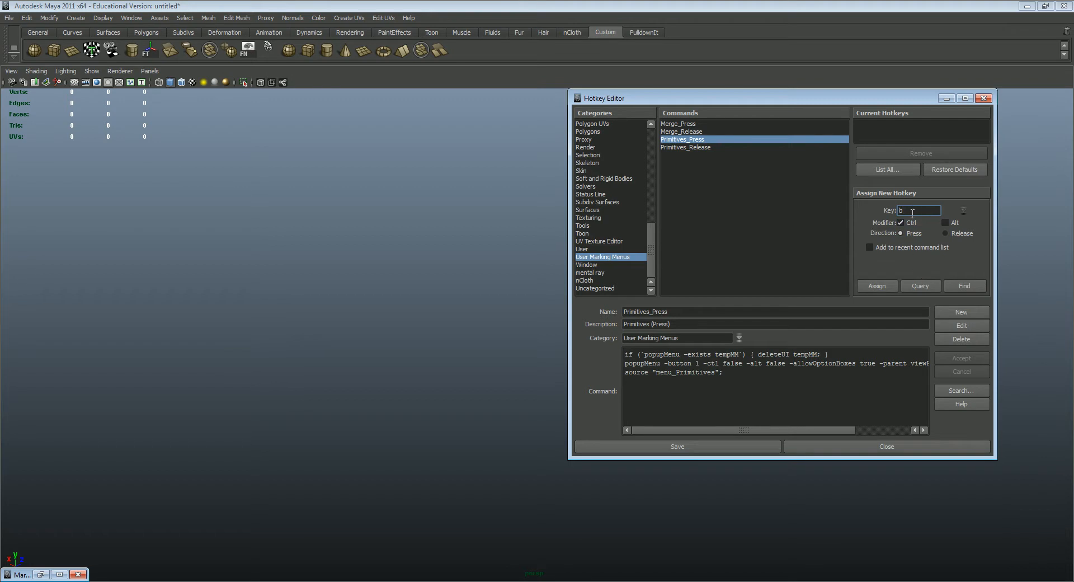
click(914, 286)
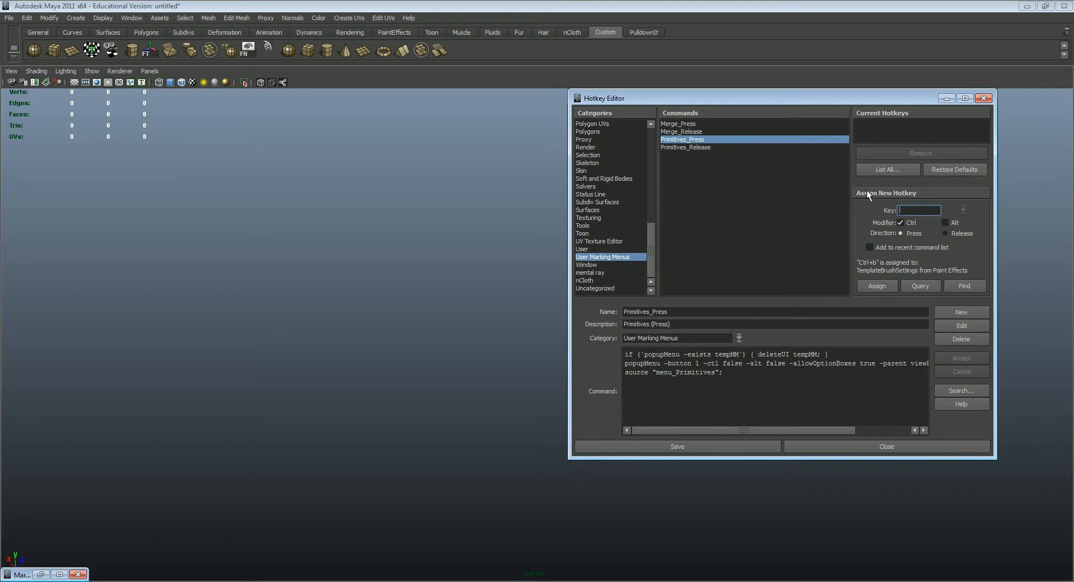
text(v)
click(918, 284)
click(886, 286)
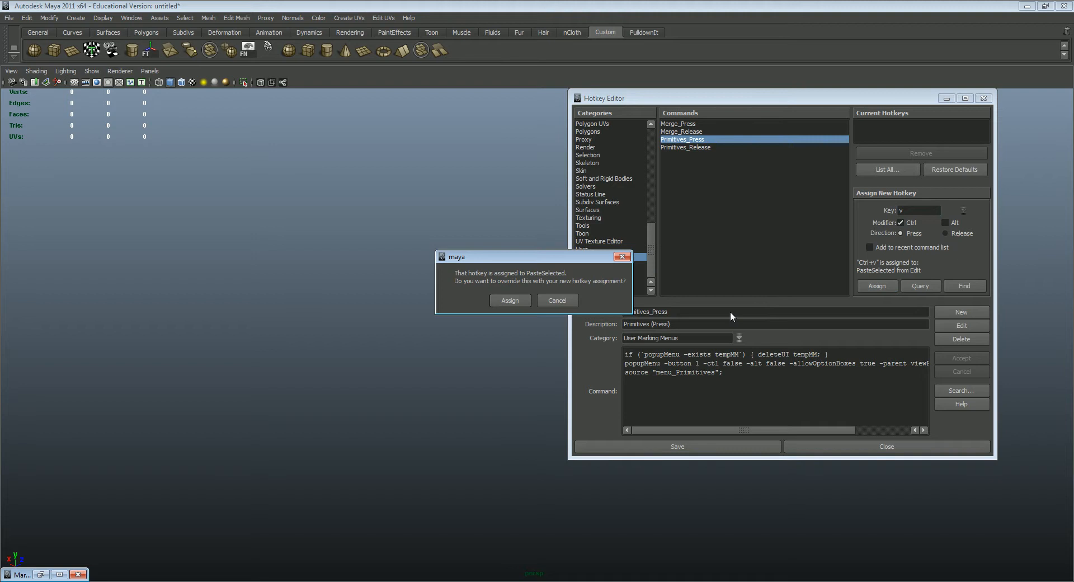
click(501, 304)
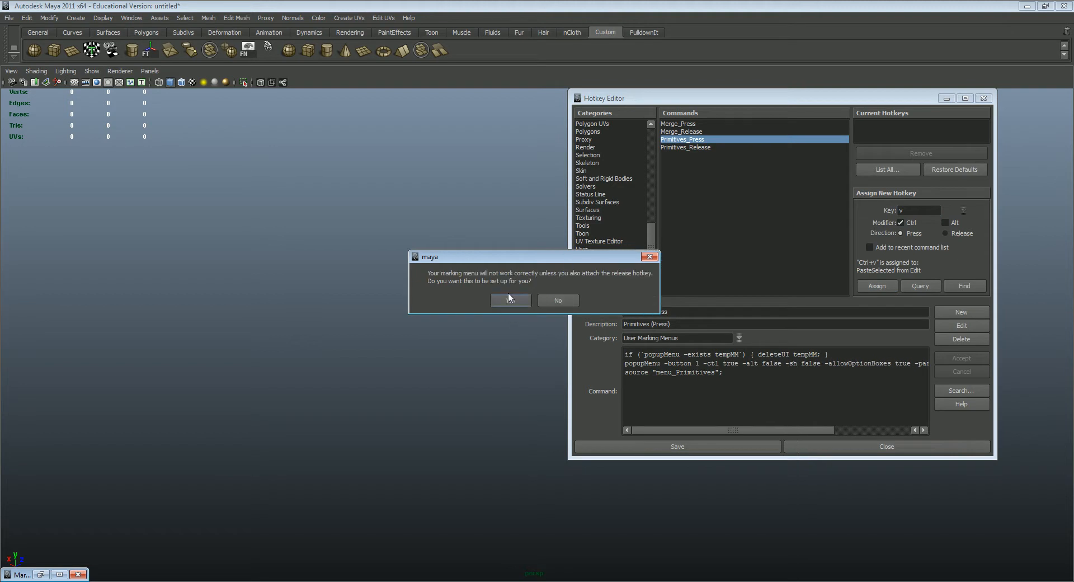
click(507, 301)
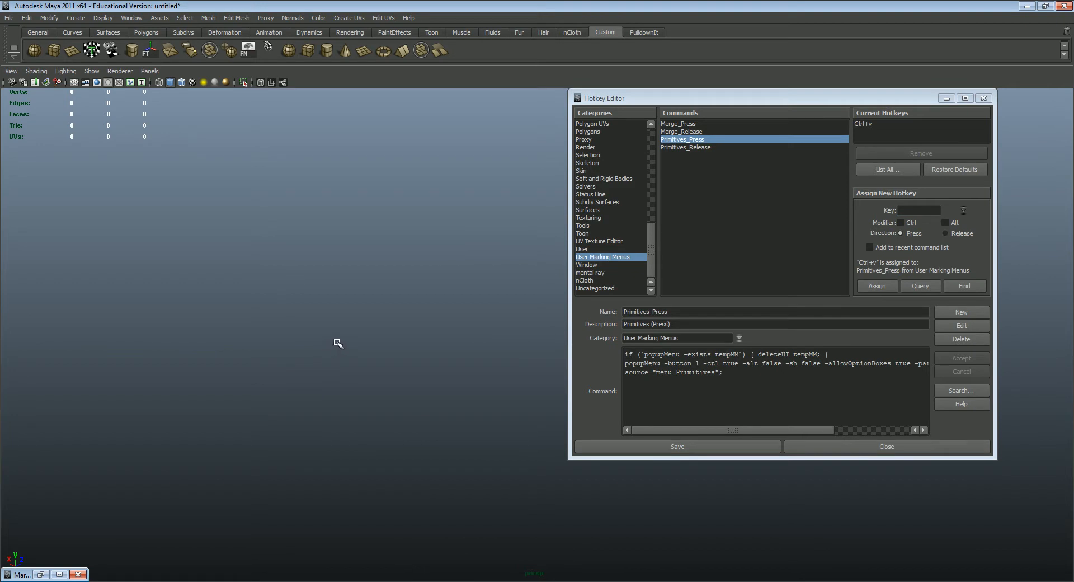
- Test the Primitives marking menu by creating a polygon sphere, and display it in wireframe
ctrl+drag(354, 342, 359, 307)
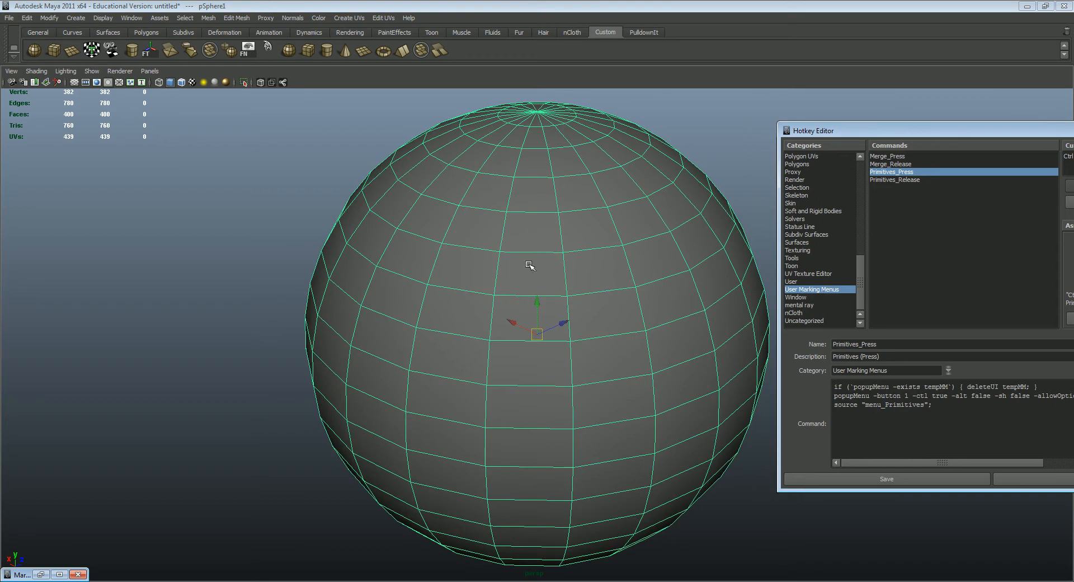
ctrl+click(415, 280)
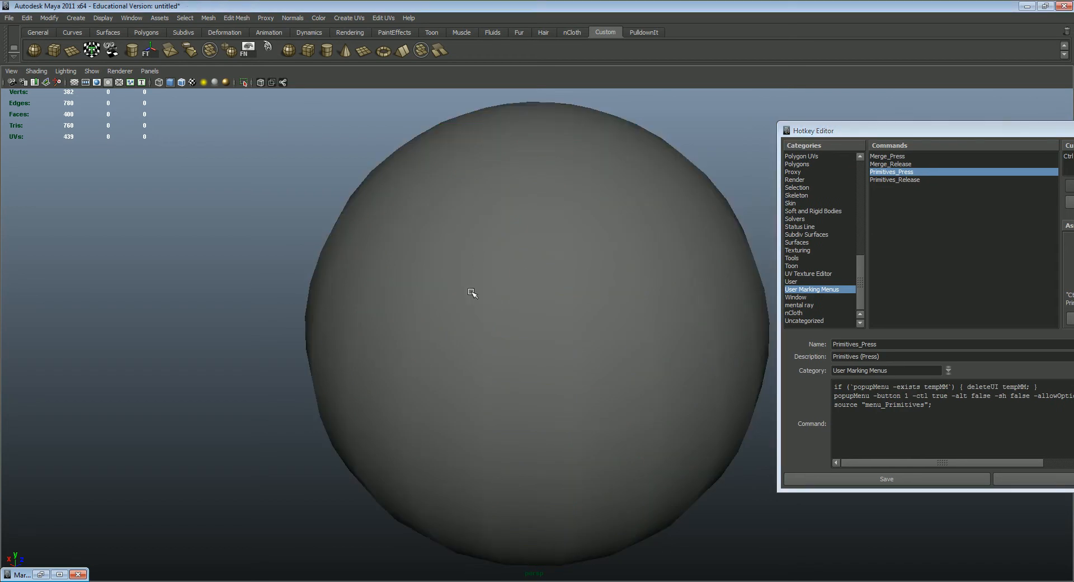
click(637, 332)
key(4)
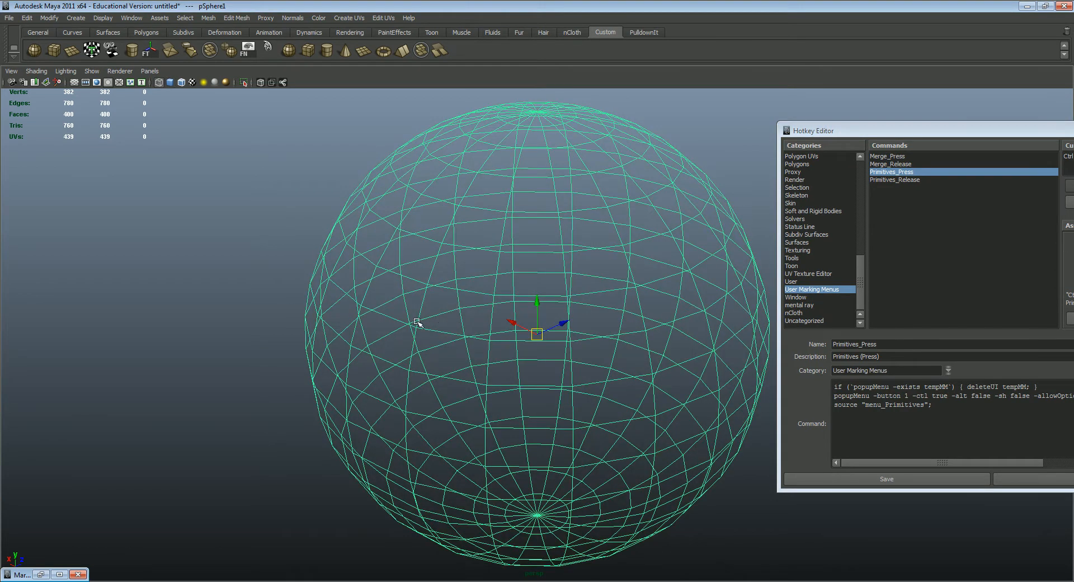
- Create further spheres, cubes, cylinders and cones in the viewport with the Primitives marking menu
ctrl+drag(381, 315, 524, 313)
ctrl+drag(398, 288, 445, 375)
ctrl+drag(416, 313, 417, 219)
ctrl+drag(428, 319, 628, 322)
ctrl+drag(419, 342, 213, 326)
ctrl+drag(407, 315, 557, 357)
ctrl+drag(431, 364, 431, 448)
ctrl+drag(379, 361, 257, 362)
- Select all the test primitives in the viewport and delete them
alt+right_drag(528, 320, 225, 309)
drag(294, 168, 633, 489)
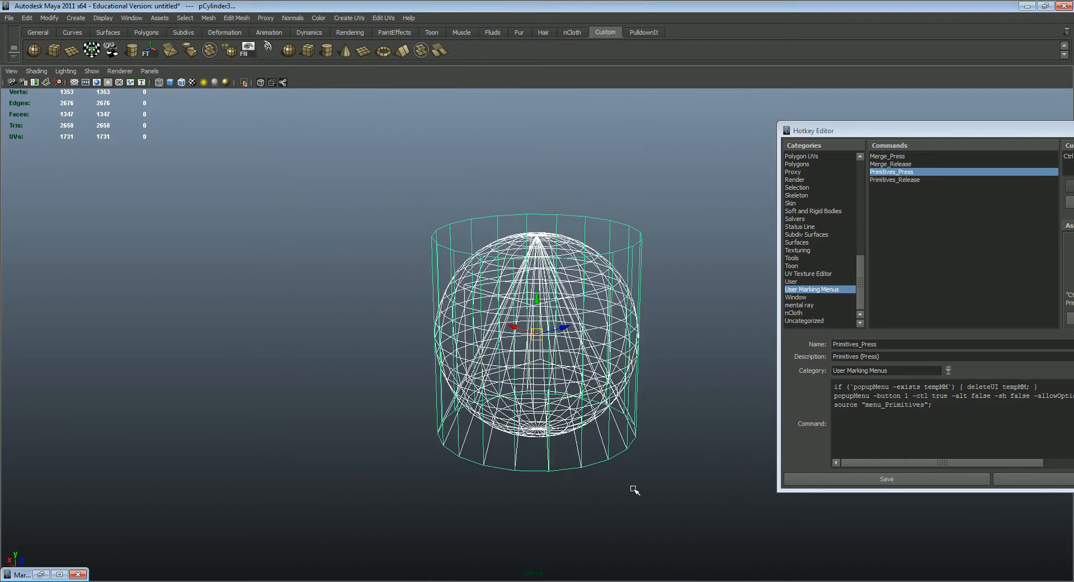
key(Delete)
drag(909, 135, 456, 115)
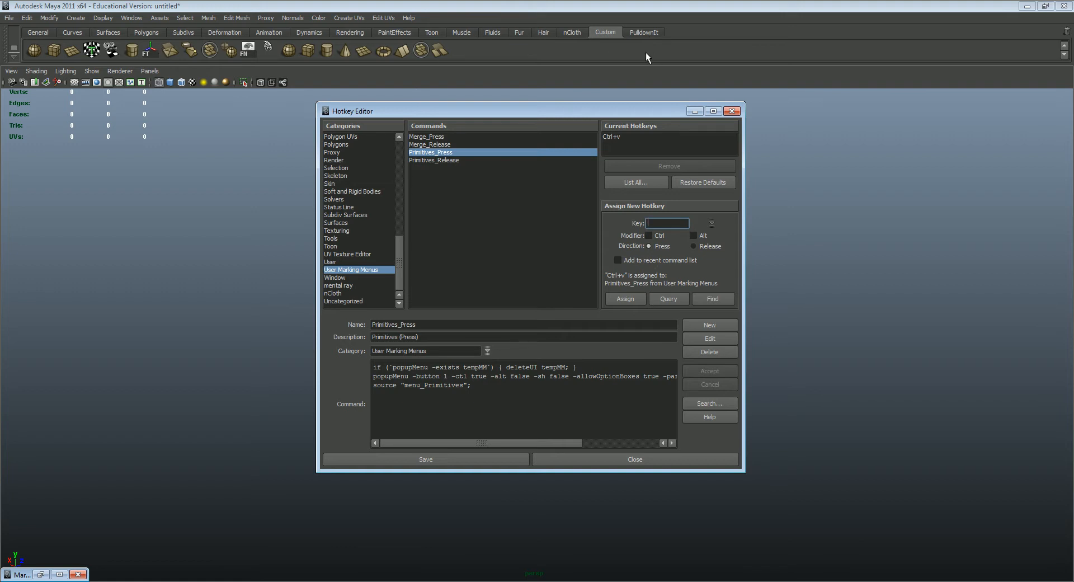
drag(460, 108, 768, 114)
click(326, 199)
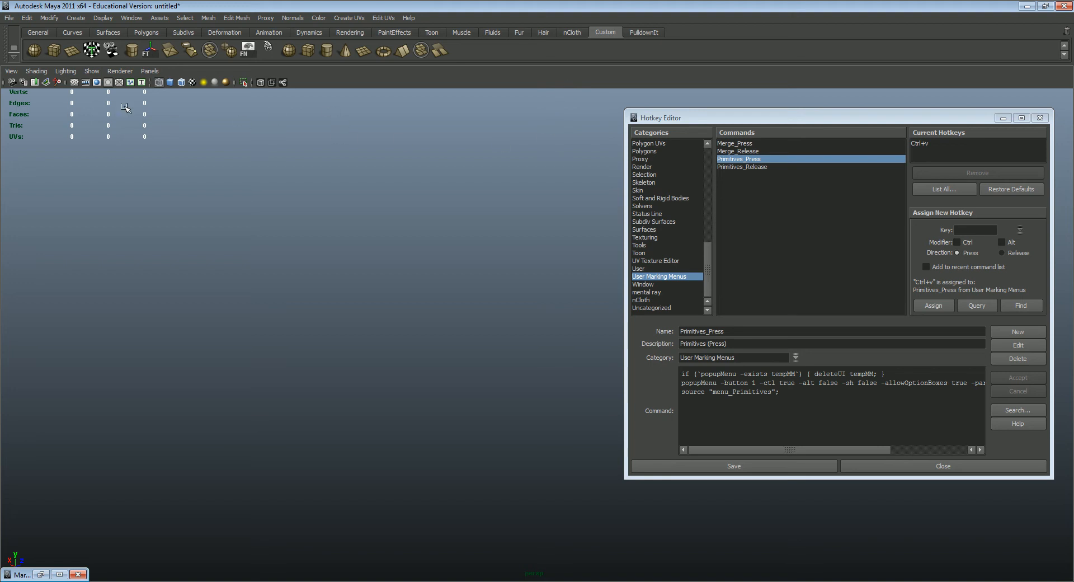
click(76, 18)
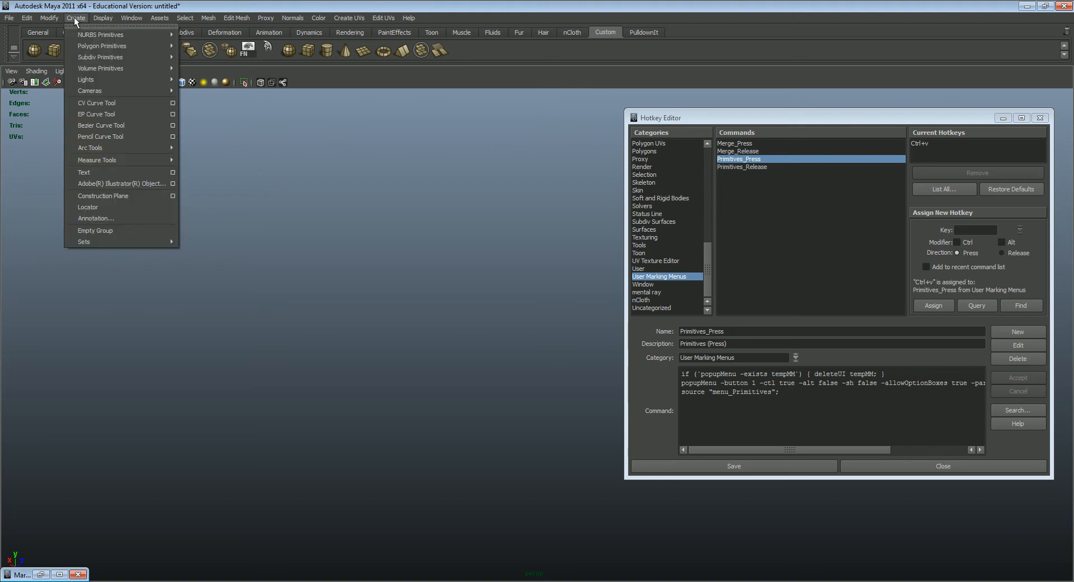
mouse_move(111, 85)
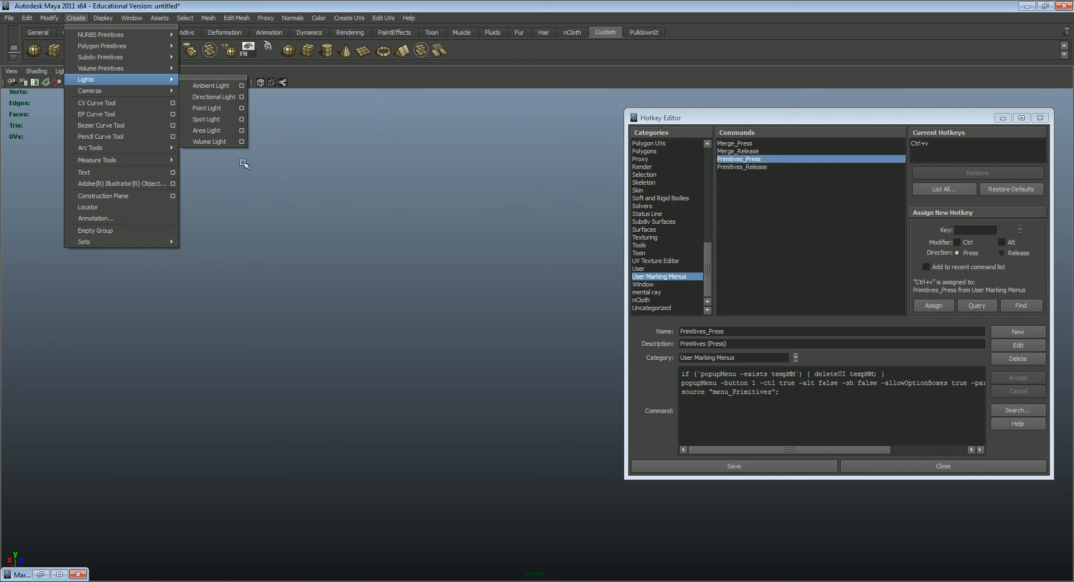
click(490, 194)
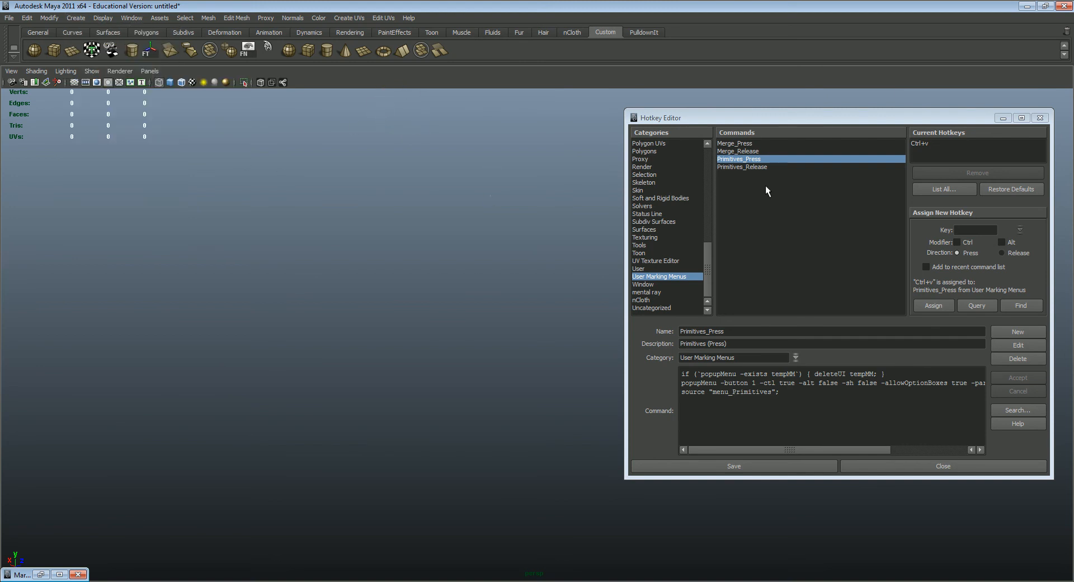
- Close the Hotkey Editor
click(1040, 117)
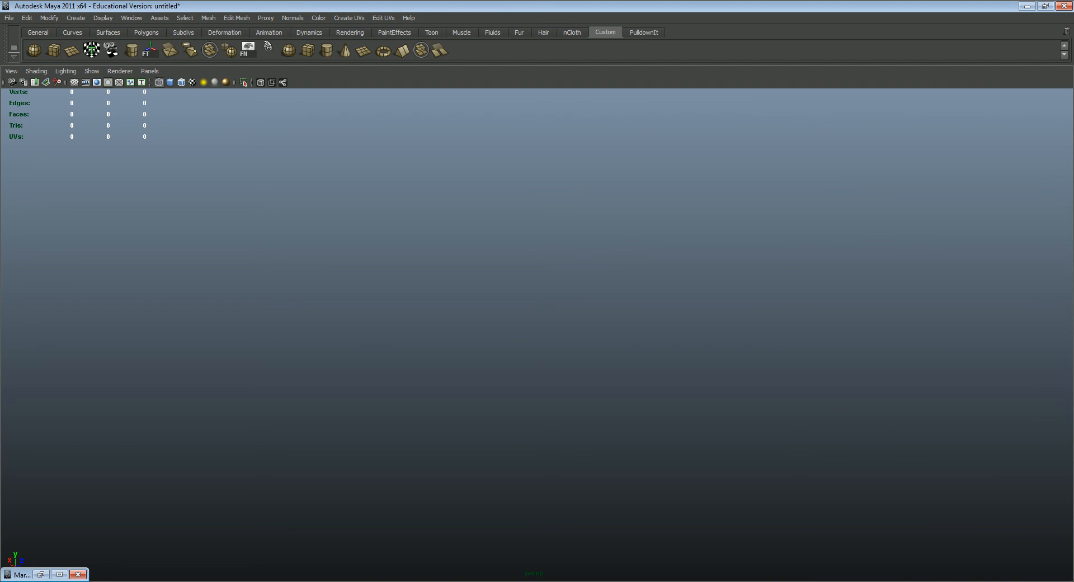
click(985, 510)
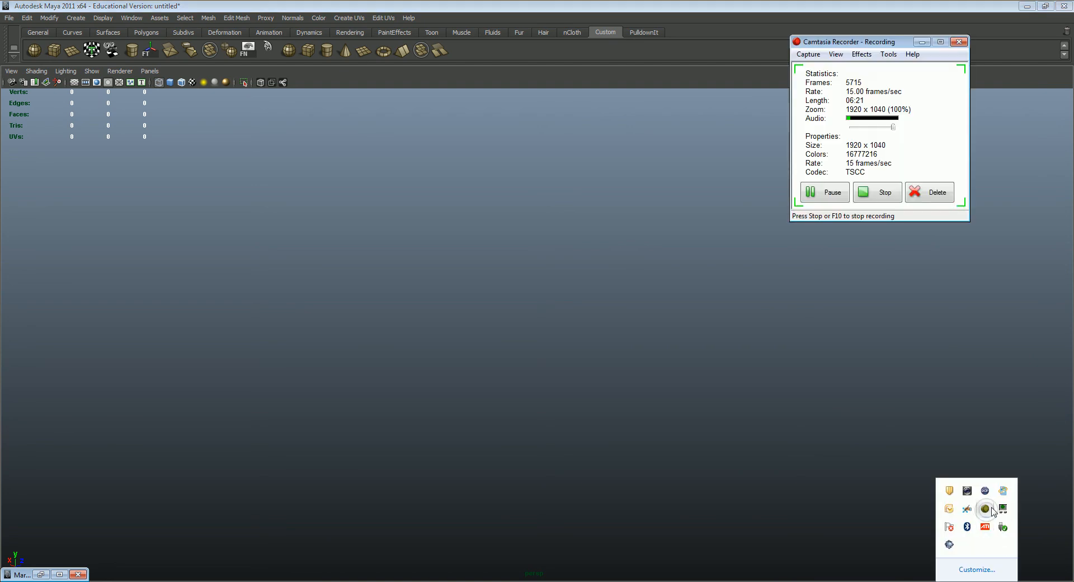